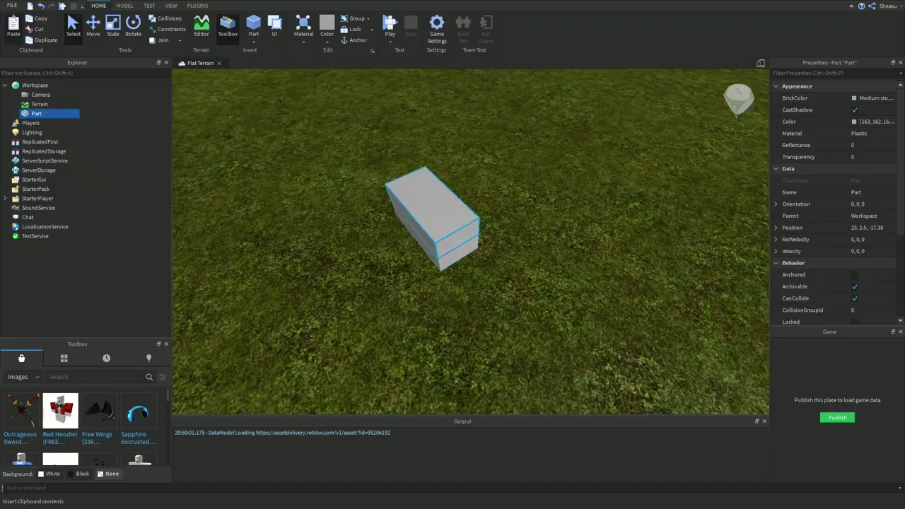
- Duplicate the selected block, then undo repeatedly until the grass terrain holds no blocks
key("ctrl+d")
key("ctrl+d")
key("ctrl+d")
key("ctrl+d")
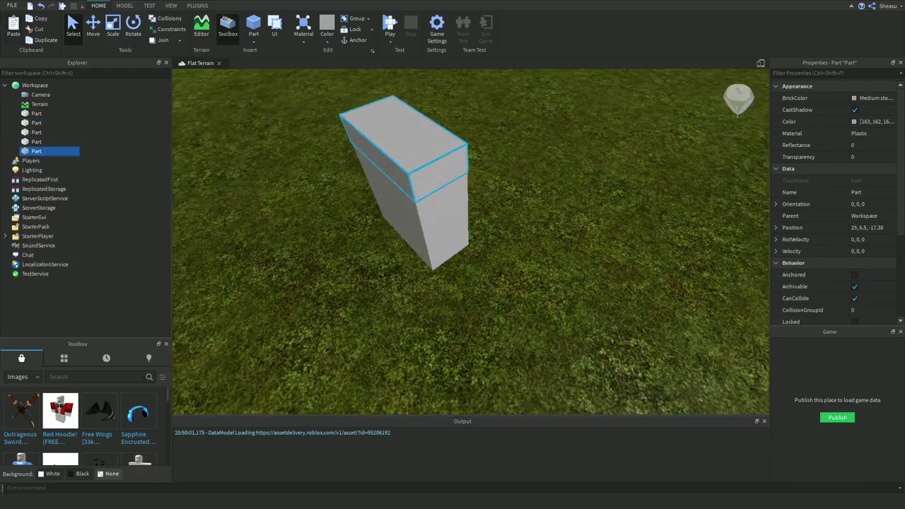
key("ctrl+z")
key("ctrl+z")
key("ctrl+z")
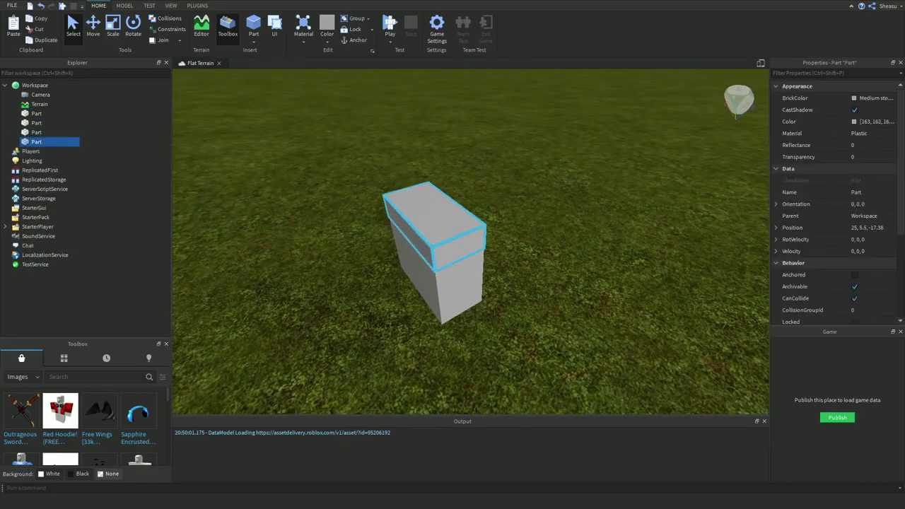
key("ctrl+z")
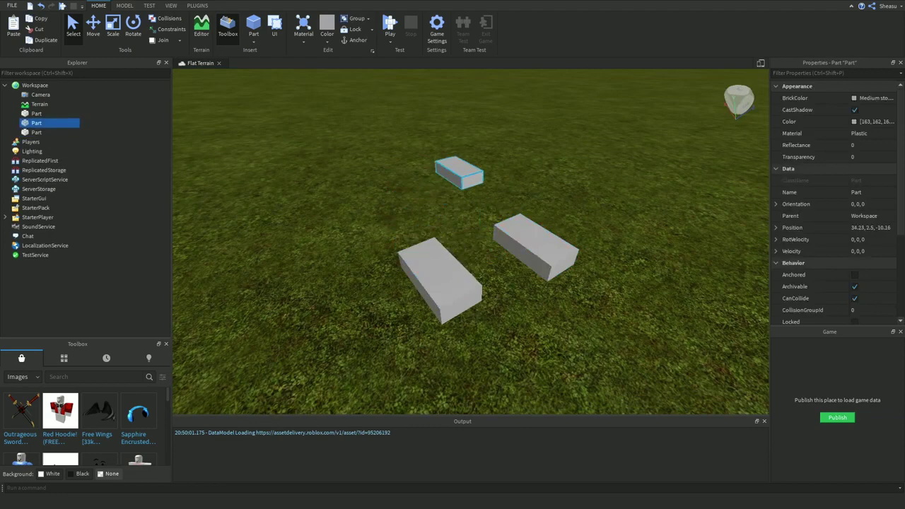
key("ctrl+z")
key("ctrl+z")
key("ctrl+z")
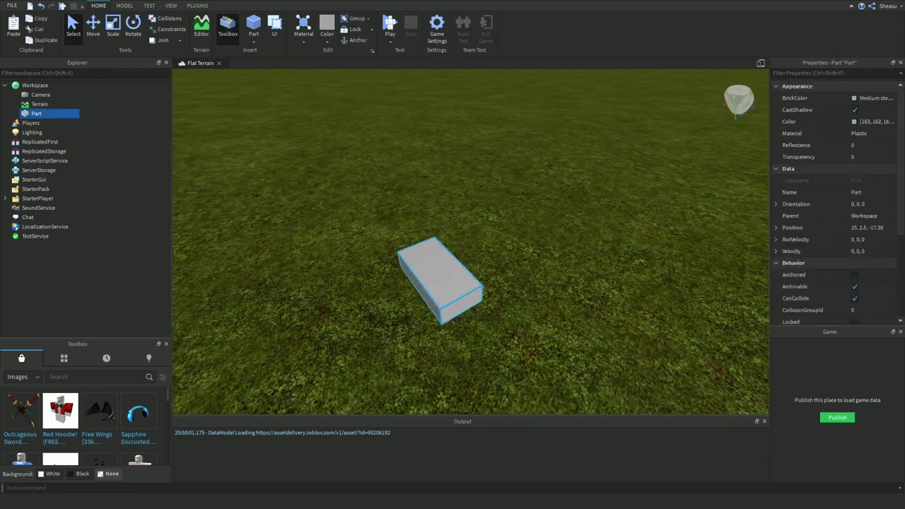
key("ctrl+z")
key("ctrl+z")
key("ctrl+z")
key("ctrl+z")
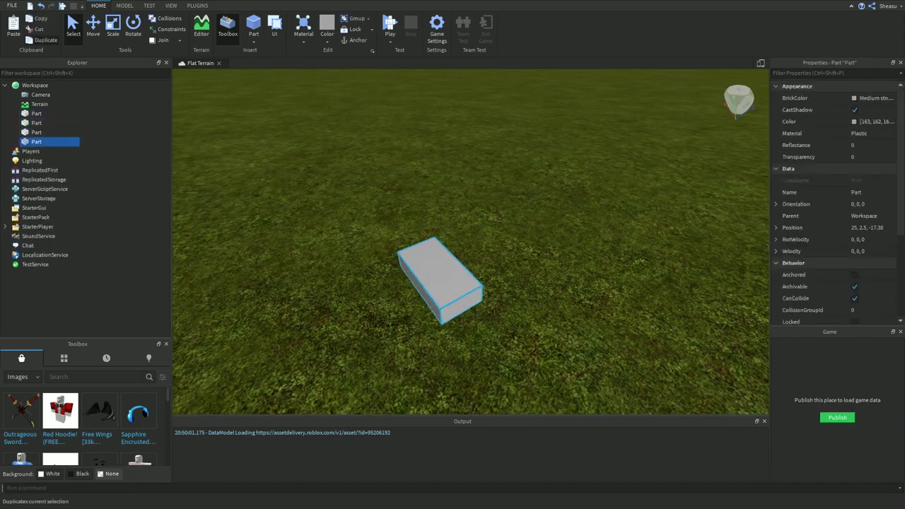
- Fly the camera over the grass toward the horizon, then tilt down onto the baseplate studs
key("w")
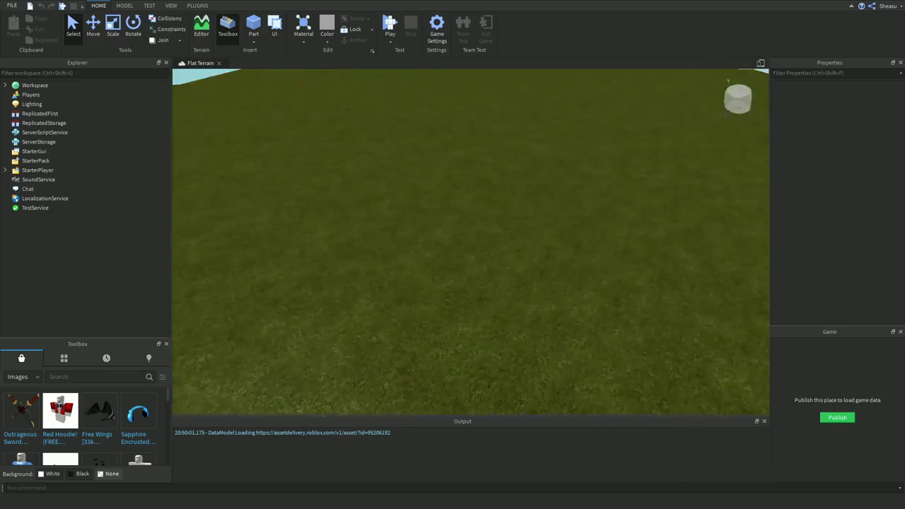
key("s")
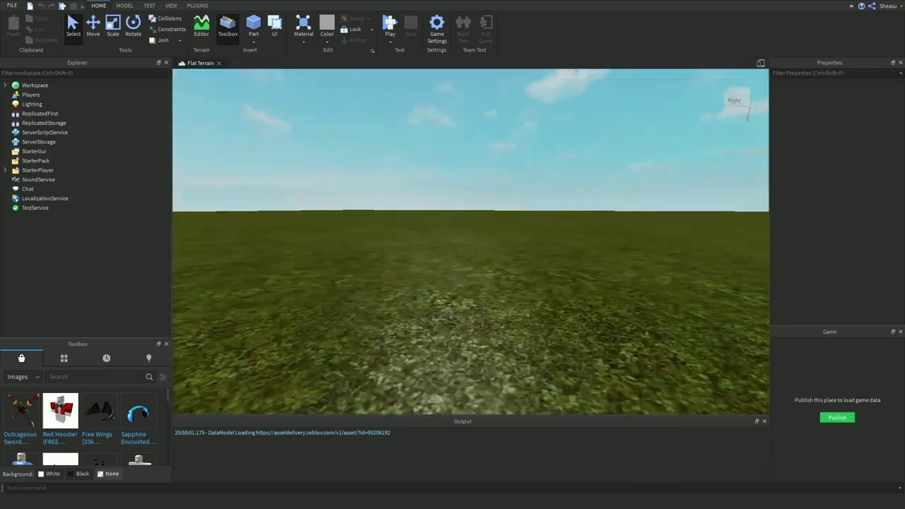
key("q")
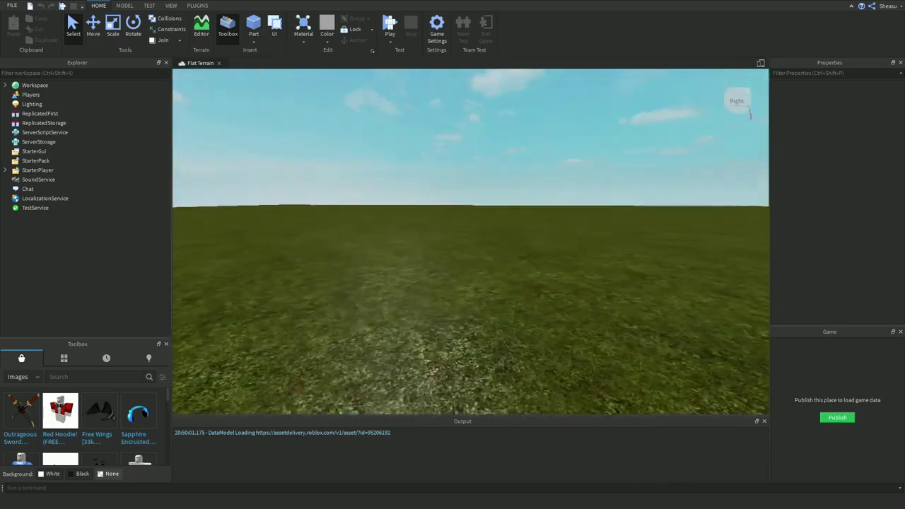
key("q")
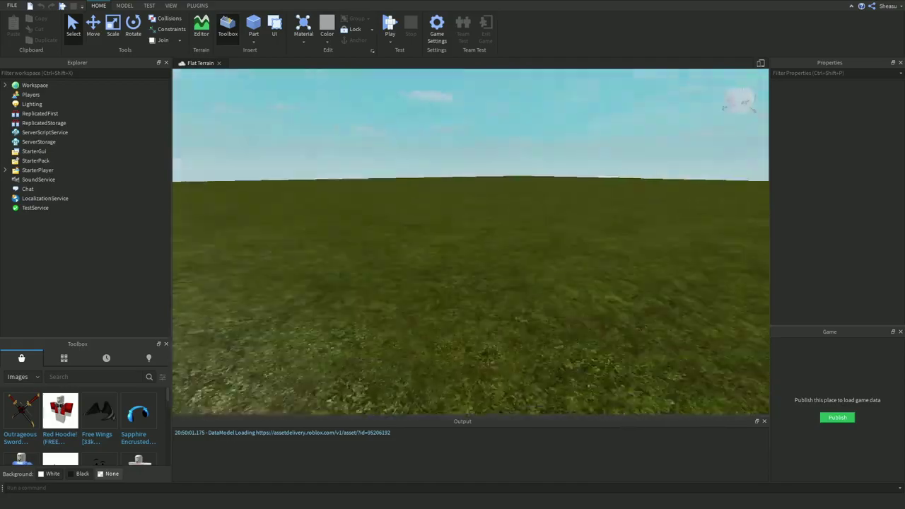
right_click_drag(470, 240, 470, 198)
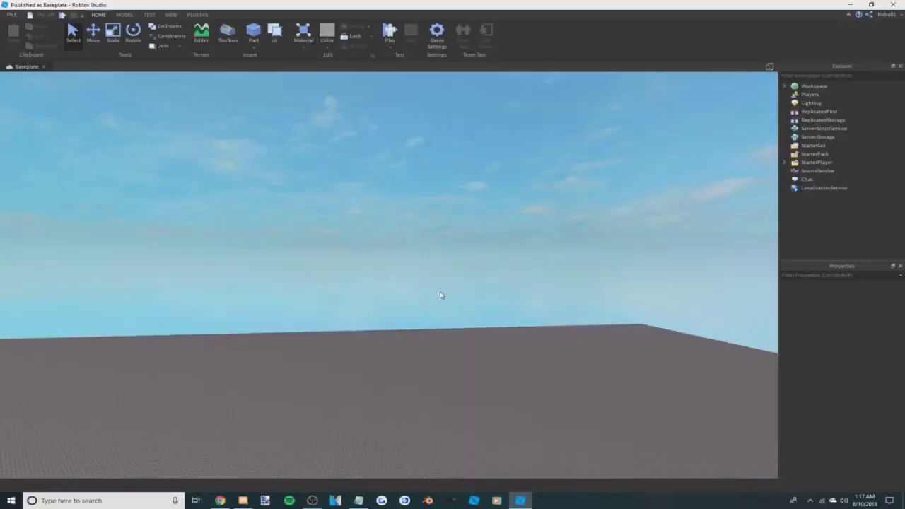
key("q")
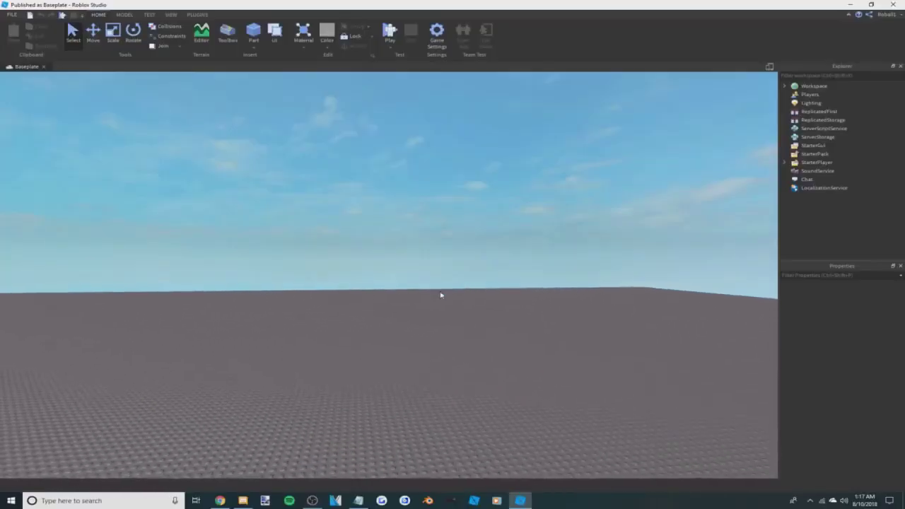
right_click_drag(440, 295, 443, 294)
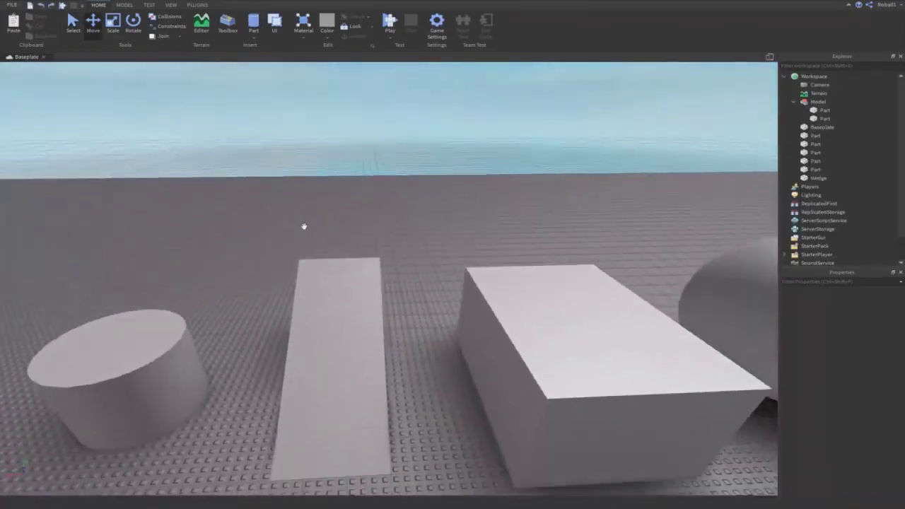
- Browse the Toolbox's Models category list, close the Toolbox, and show the installed plugins
key("s")
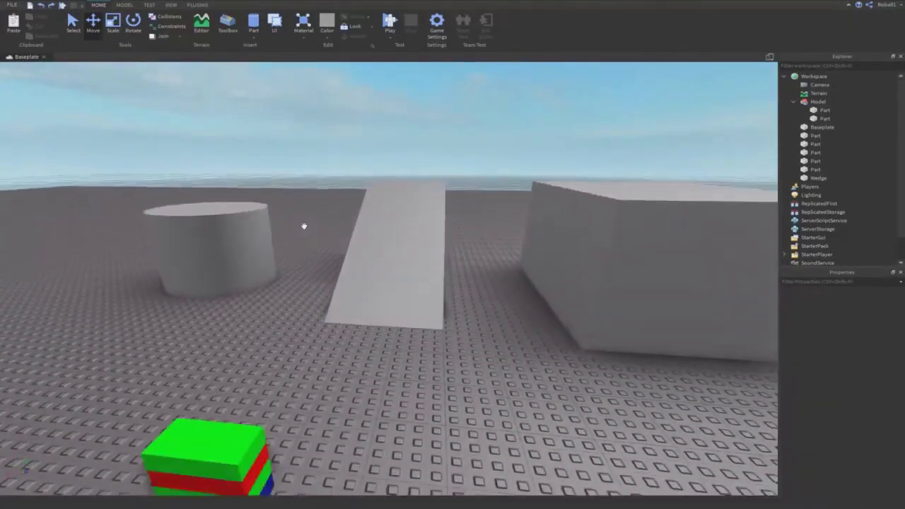
key("q")
left_click(227, 23)
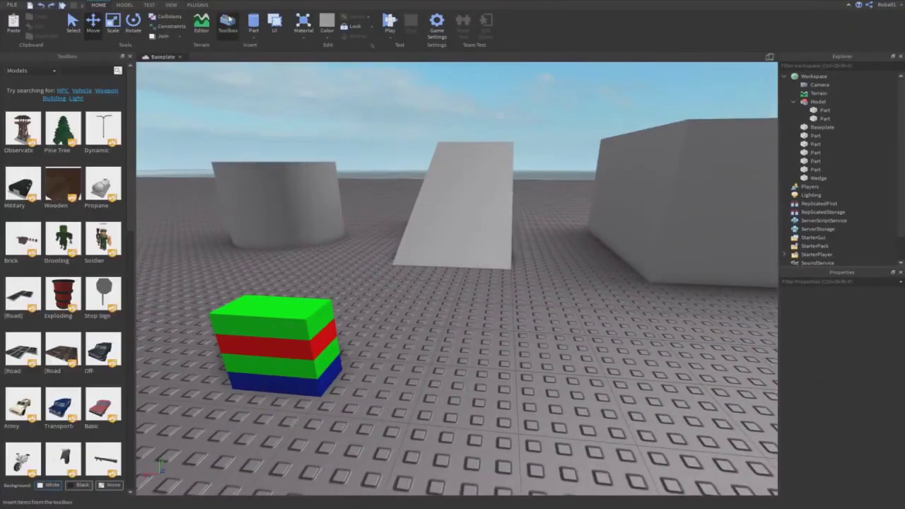
left_click(47, 72)
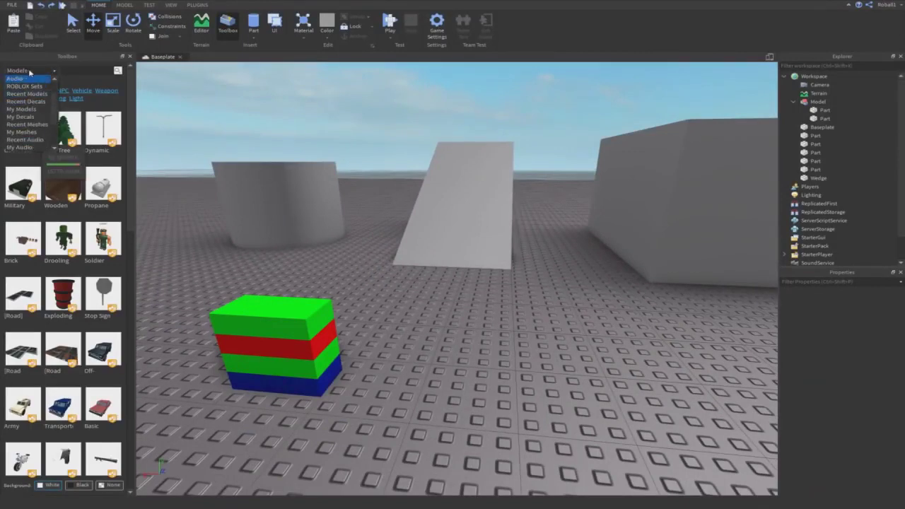
left_click(130, 56)
left_click(130, 56)
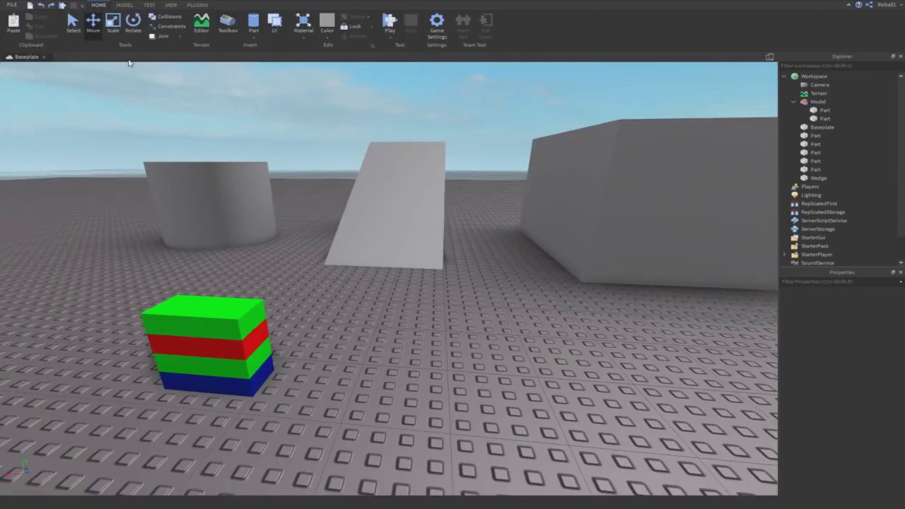
right_click_drag(289, 146, 188, 12)
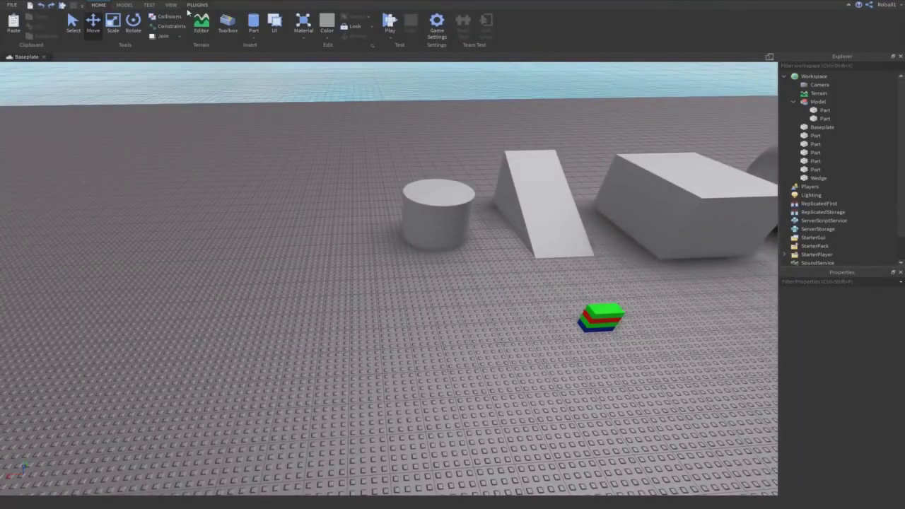
left_click(190, 6)
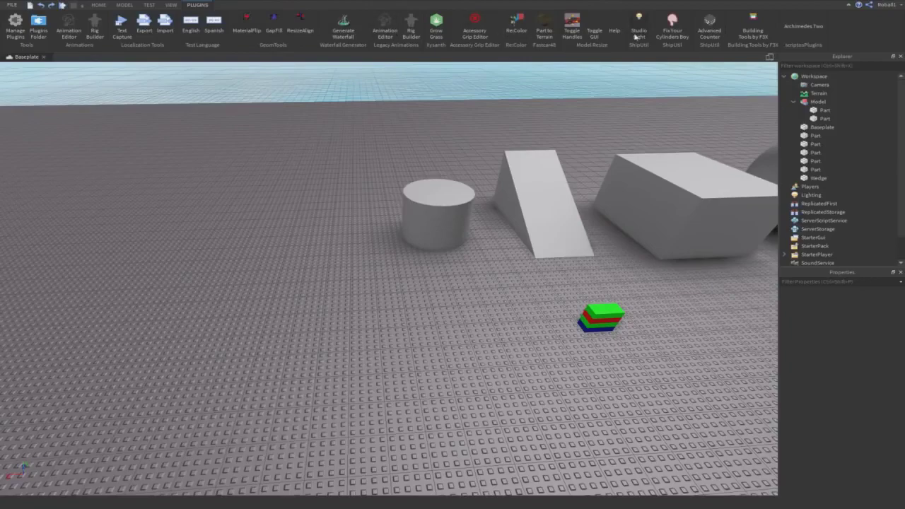
- Line up the objects in view, select the grey block, then select the Baseplate
right_click_drag(612, 225, 281, 128)
key("d")
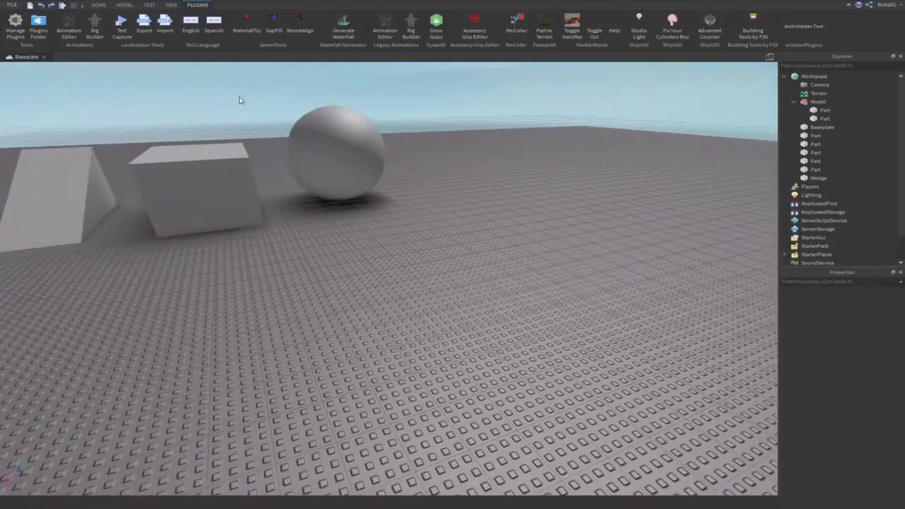
scroll(388, 320, "up", 5)
left_click(388, 319)
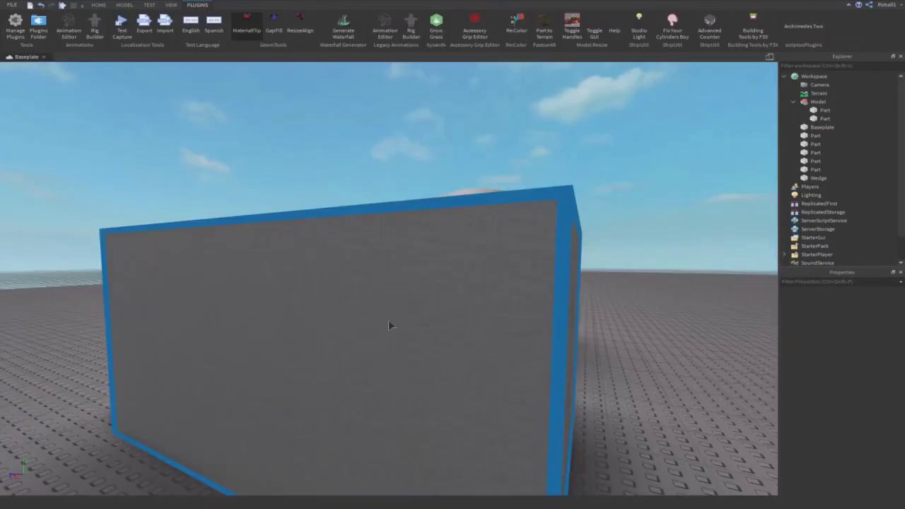
right_click_drag(388, 319, 383, 325)
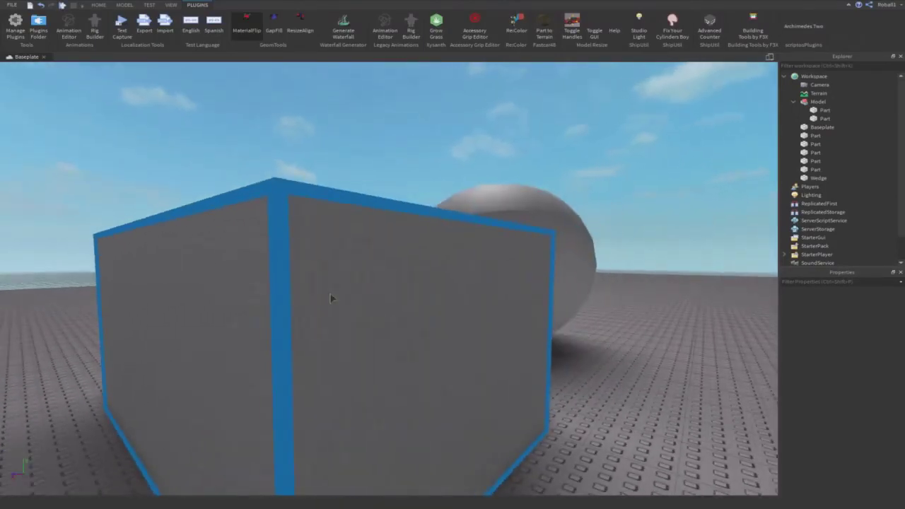
right_click_drag(365, 271, 556, 252)
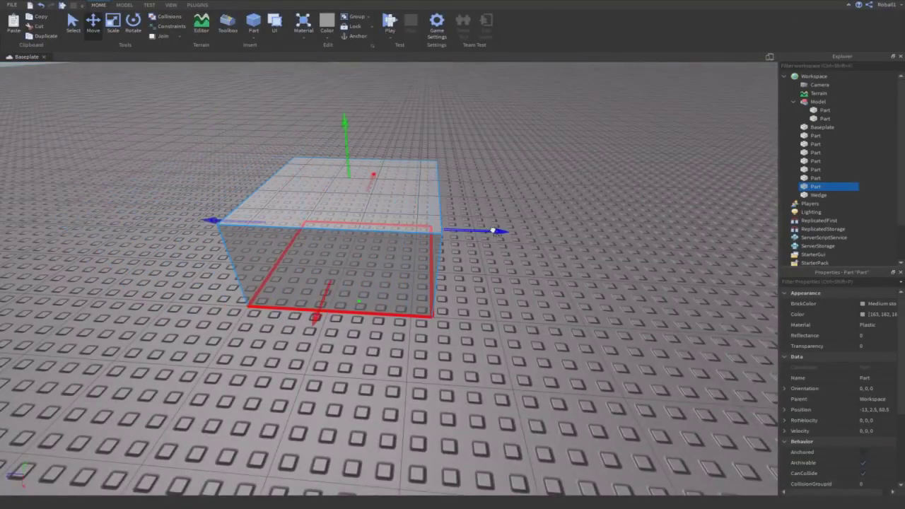
scroll(490, 264, "down", 5)
left_click(490, 264)
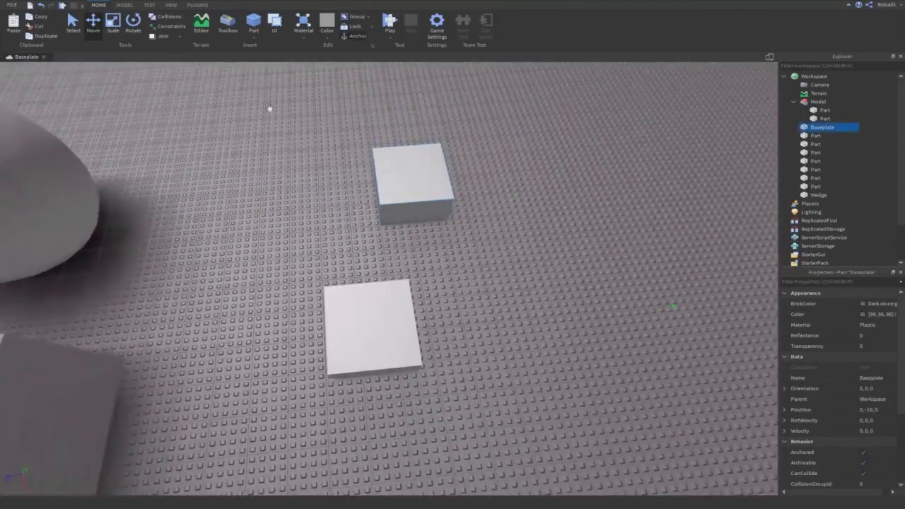
- Bring up the GapFill plugin's direction and thickness options from the plugin tools
left_click(196, 5)
left_click(274, 24)
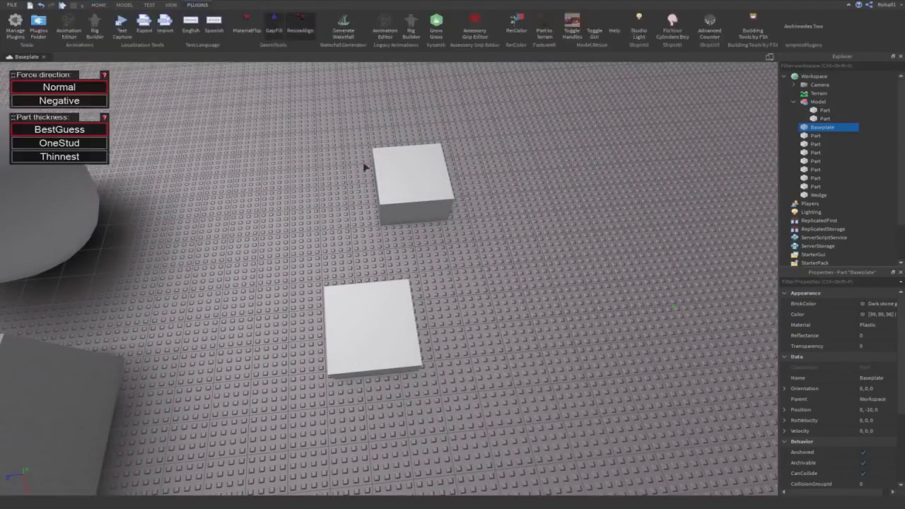
right_click_drag(422, 262, 422, 265)
scroll(422, 264, "up", 3)
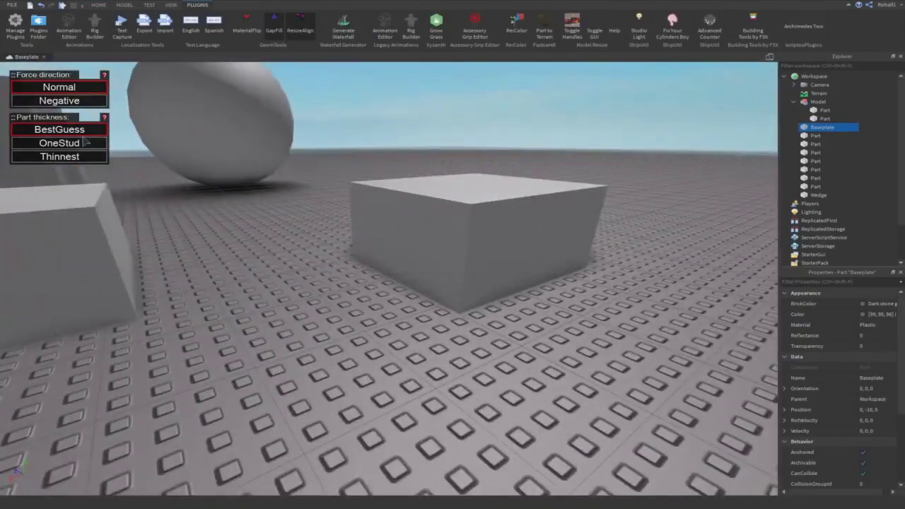
key("s")
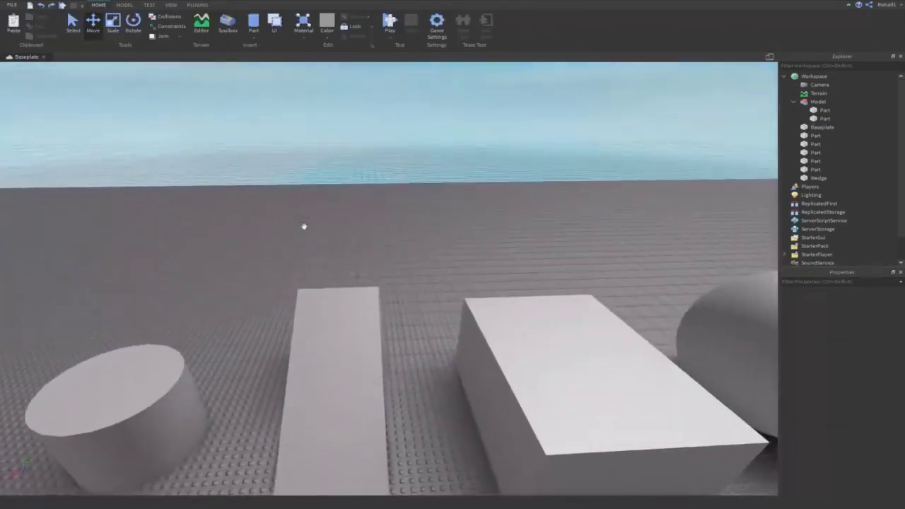
- Open the model library, check its categories while keeping Models, and close it again
key("s")
key("q")
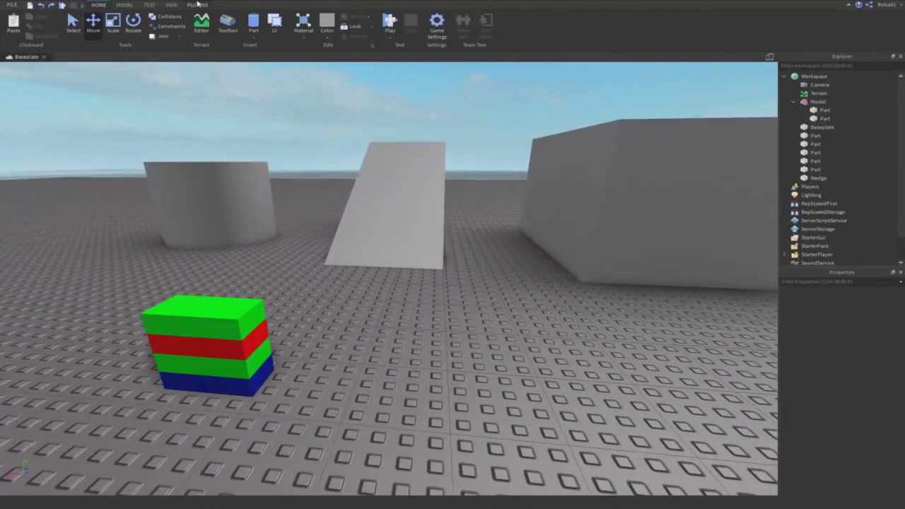
left_click(228, 25)
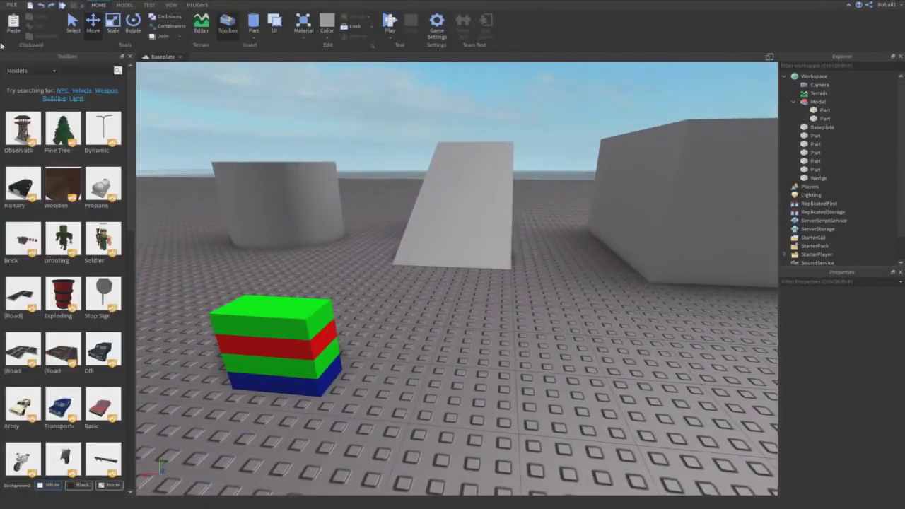
left_click(44, 69)
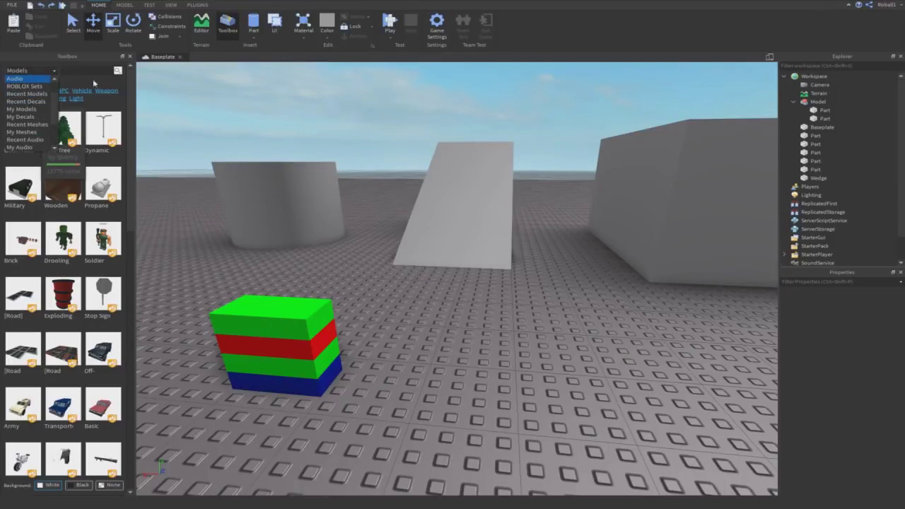
left_click(131, 69)
left_click(129, 57)
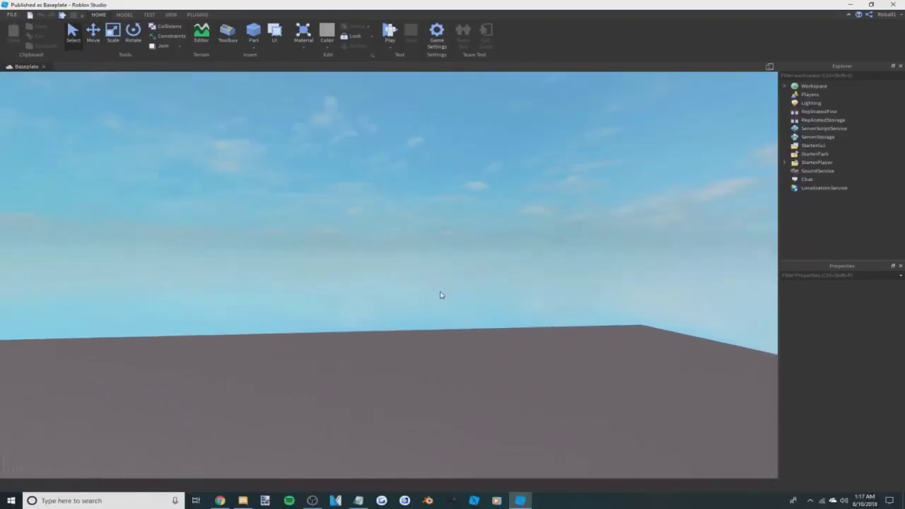
right_click_drag(440, 295, 444, 296)
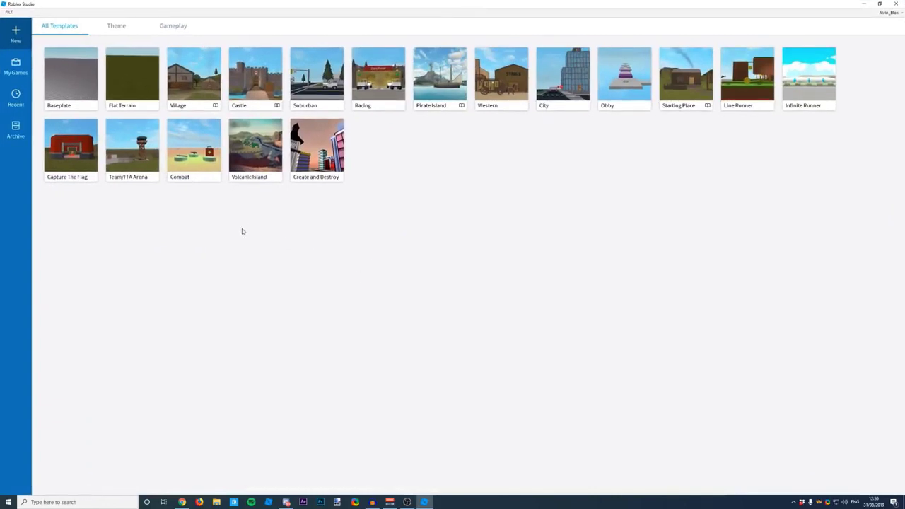
- Start a new place from the Baseplate template
left_click(74, 76)
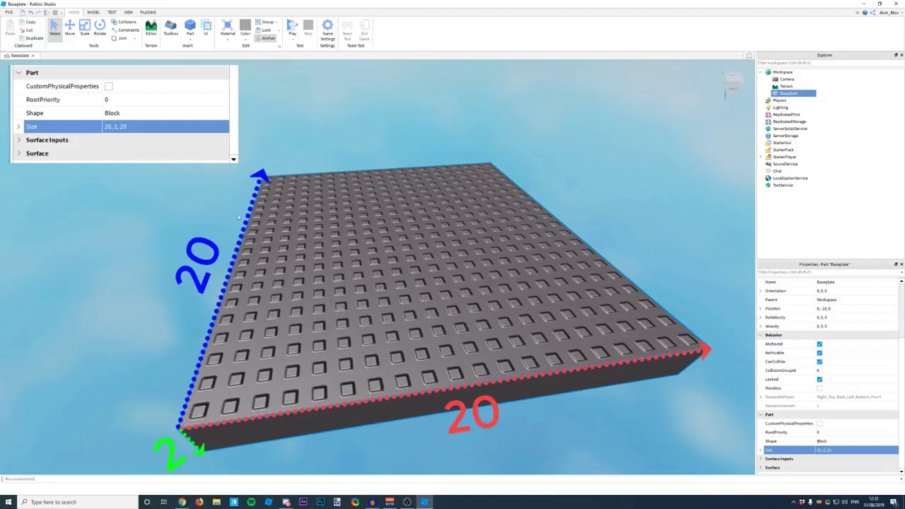
- Line the black border part along the base's right edge, then duplicate it into the middle
right_click_drag(239, 217, 297, 213)
scroll(297, 212, "down", 3)
scroll(307, 203, "up", 2)
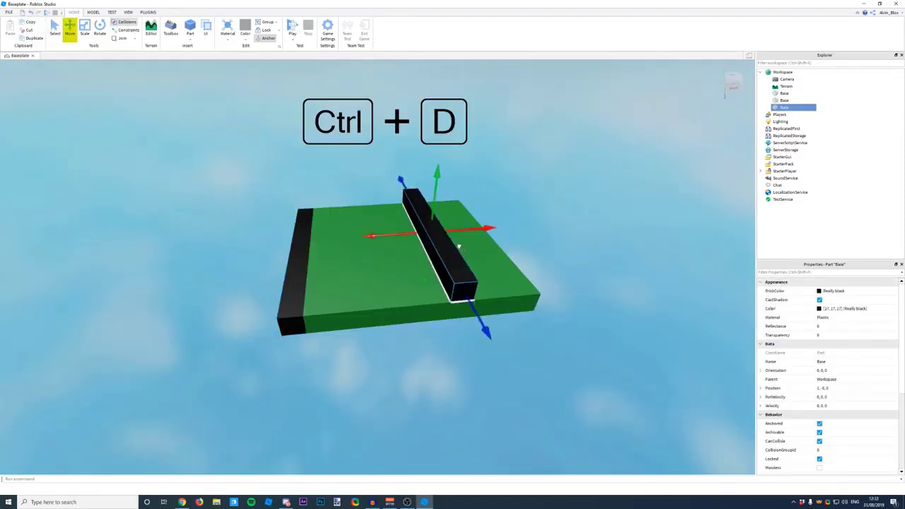
left_click_drag(424, 205, 525, 248)
left_click_drag(506, 205, 510, 223)
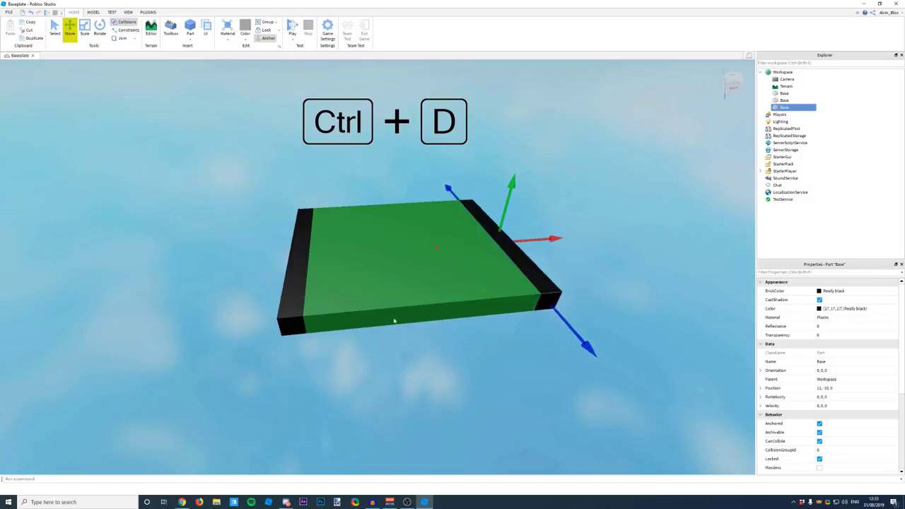
key("d")
key("ctrl+d")
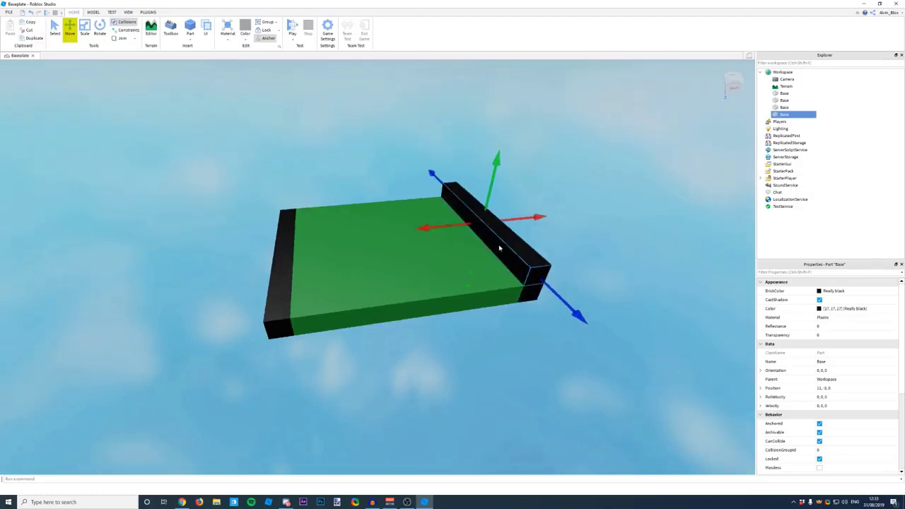
left_click_drag(500, 247, 388, 251)
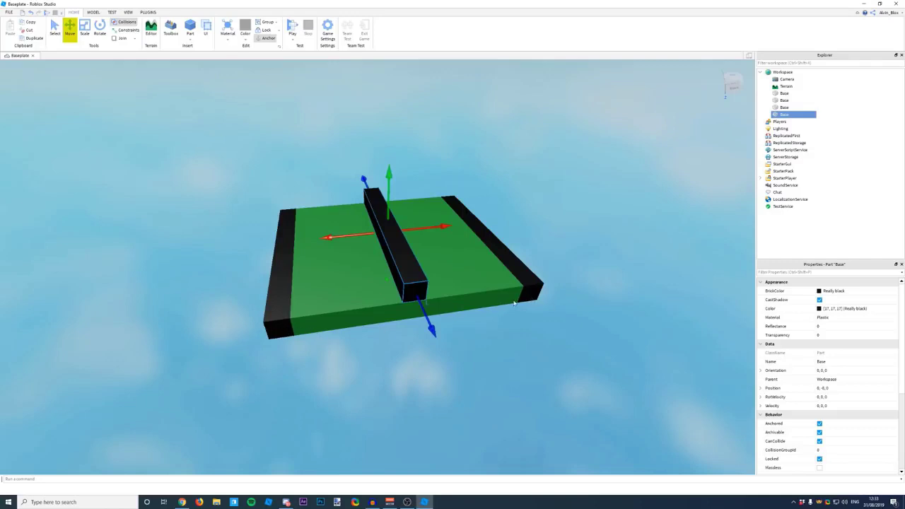
- Switch to the Scale tool, view the spawn platform from above, and bring up the modelling tools
left_click(86, 33)
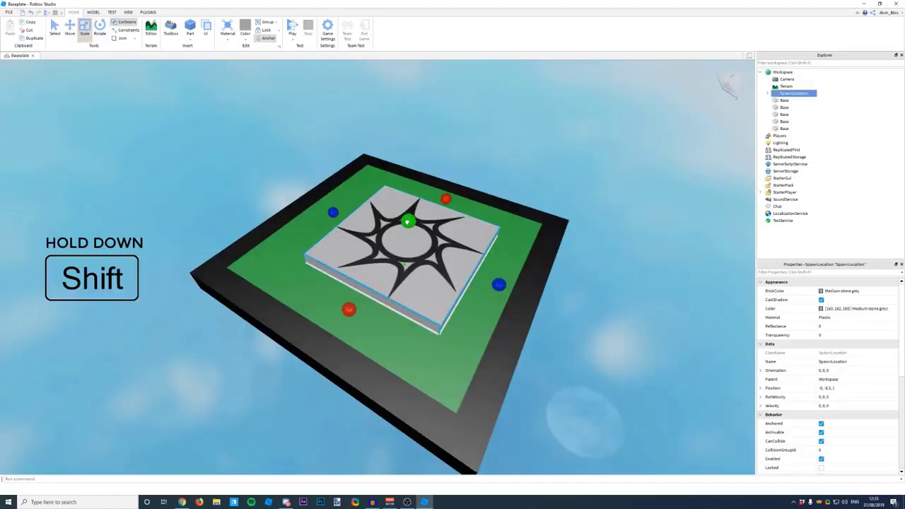
right_click_drag(407, 222, 405, 222)
scroll(408, 233, "up", 6)
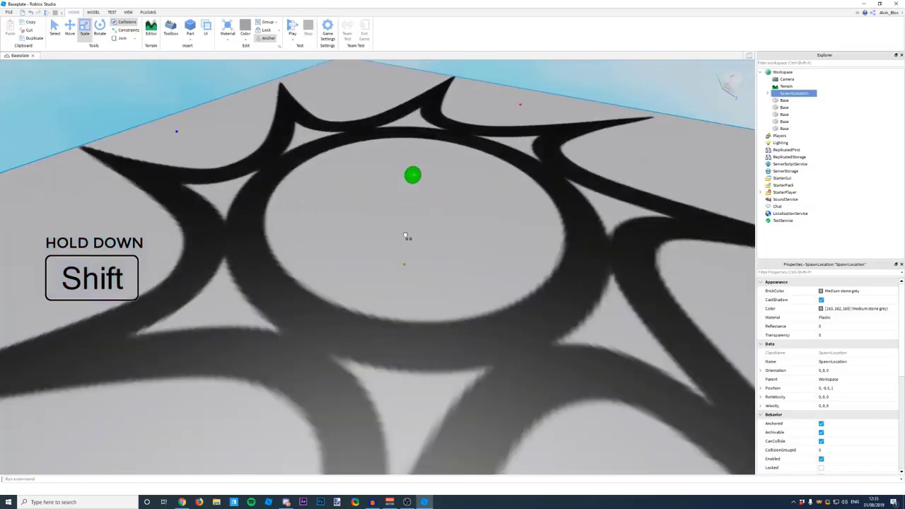
scroll(413, 217, "down", 6)
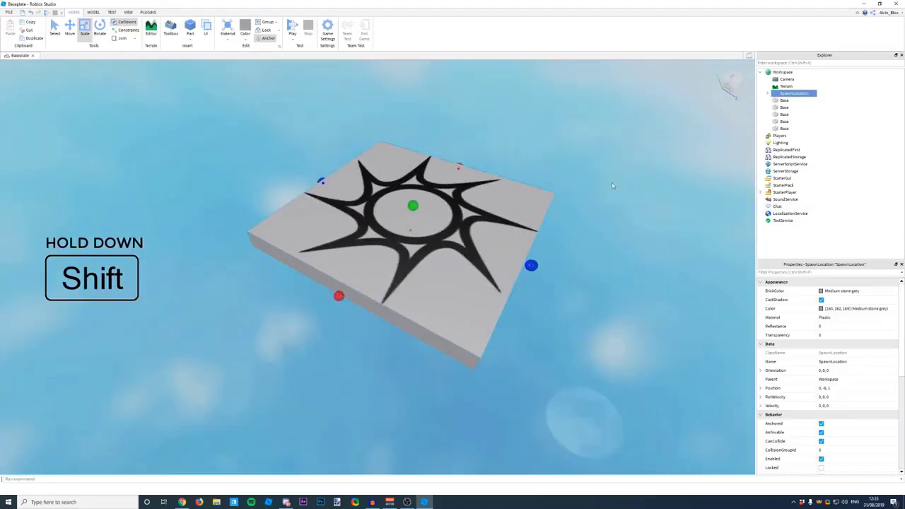
left_click(94, 12)
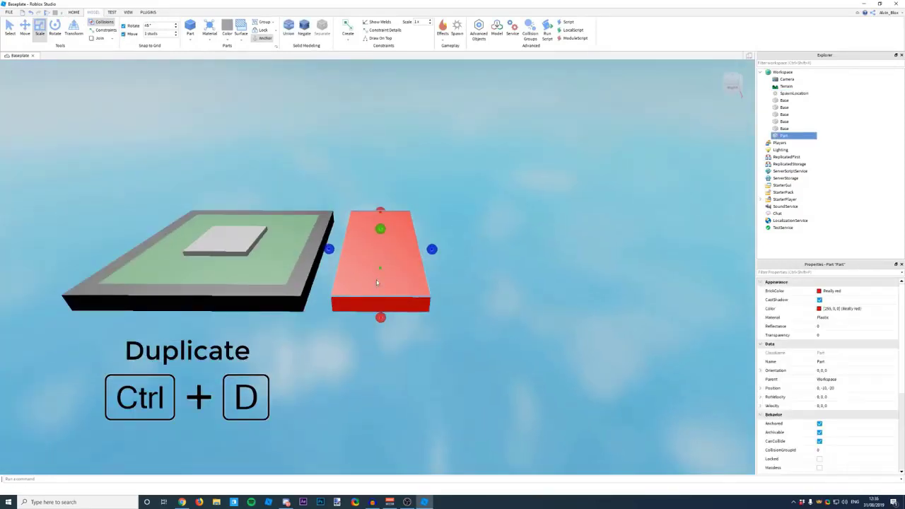
- Duplicate the red platform and move the copy out to its right along the X axis
right_click(376, 280)
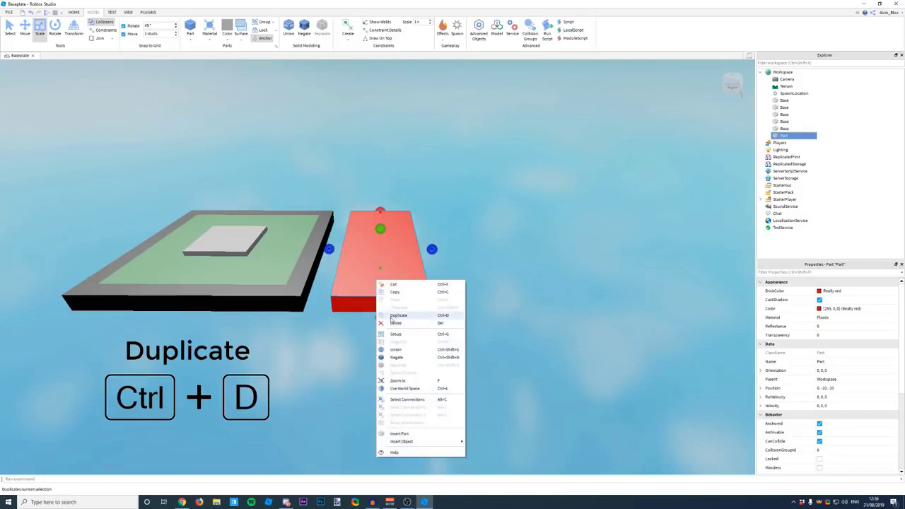
left_click(430, 315)
left_click(25, 28)
left_click_drag(441, 235, 576, 235)
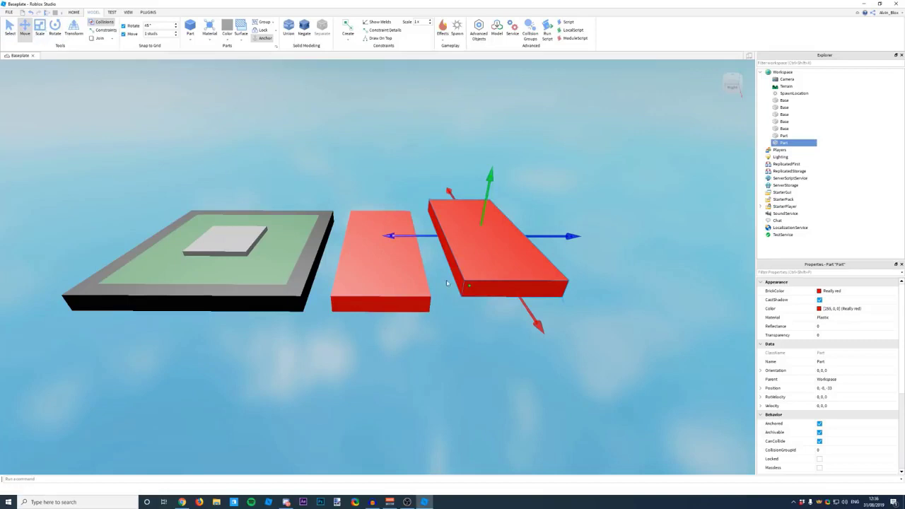
right_click_drag(448, 283, 464, 284)
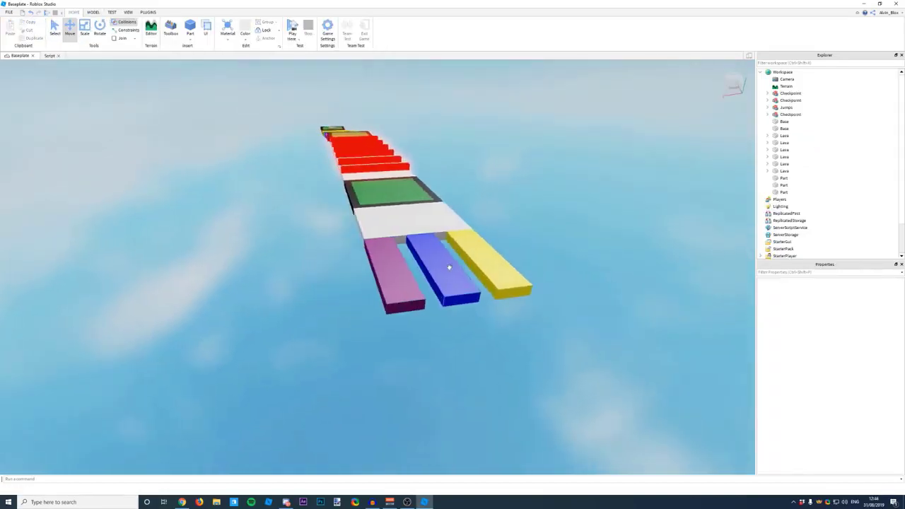
right_click_drag(448, 267, 363, 285)
- Finish naming the red-striped model 'LavaJumps' and deselect it
scroll(363, 285, "up", 3)
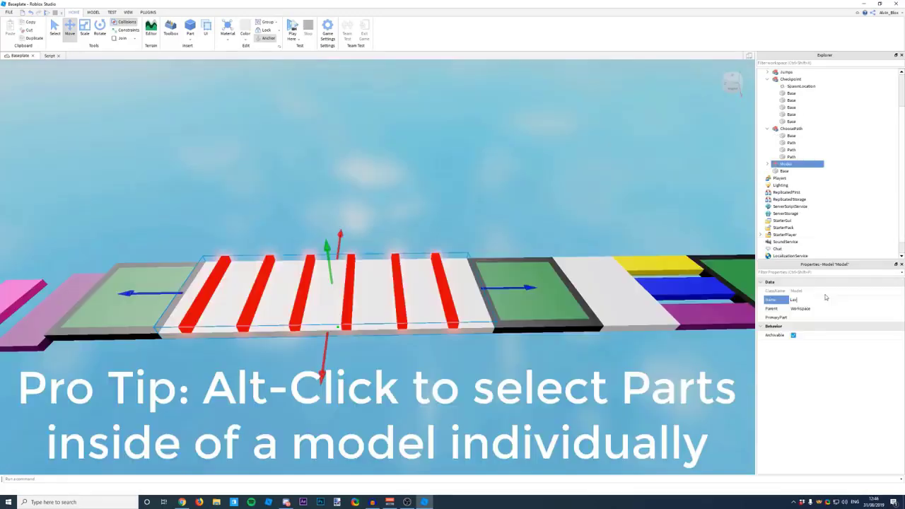
type("ps")
key("Return")
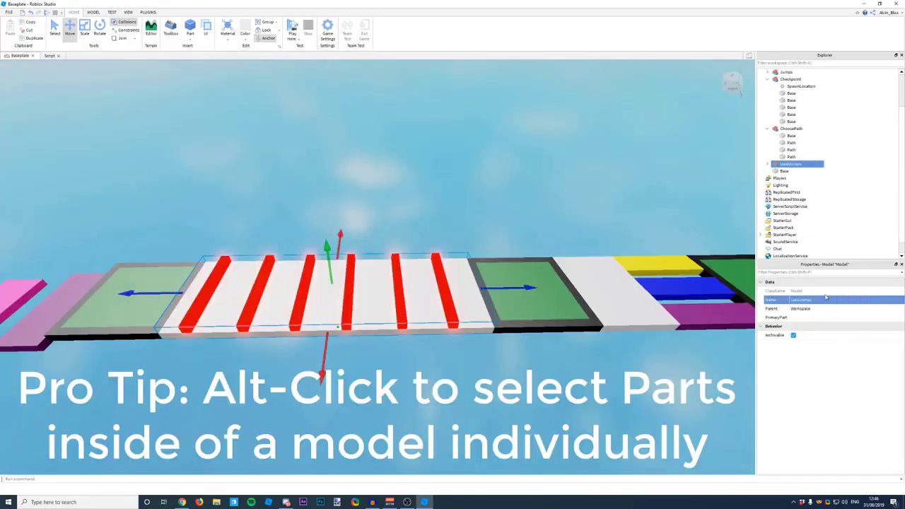
left_click(691, 340)
- Collapse the Checkpoint and ChoosePath groups and focus the view on the white end platform
key("d")
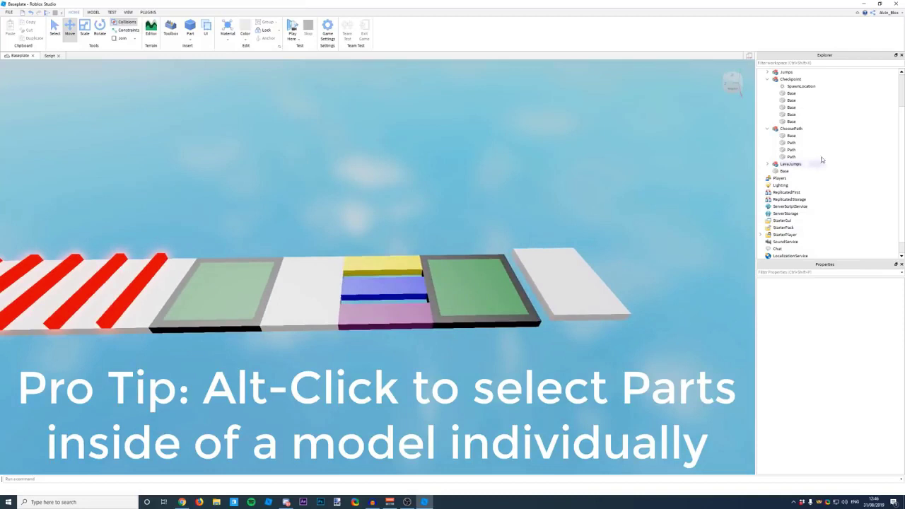
left_click(767, 78)
scroll(813, 141, "up", 3)
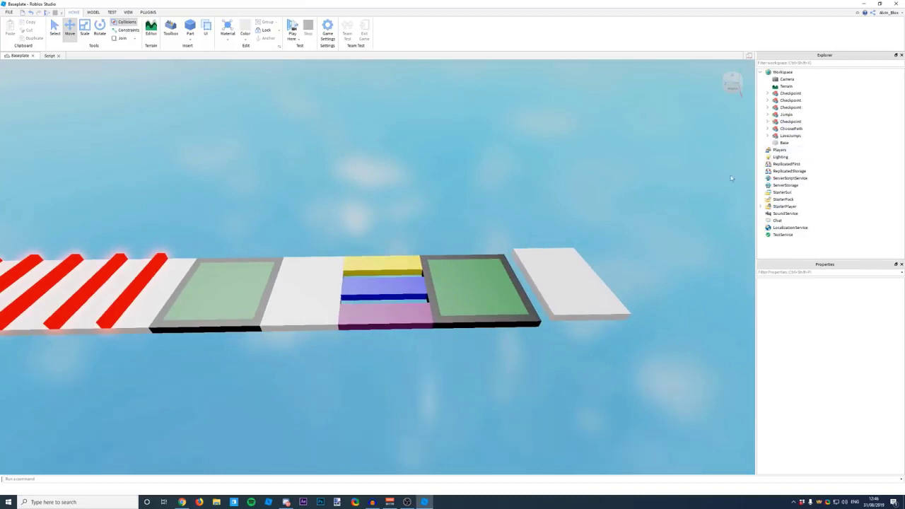
left_click(569, 283)
key("f")
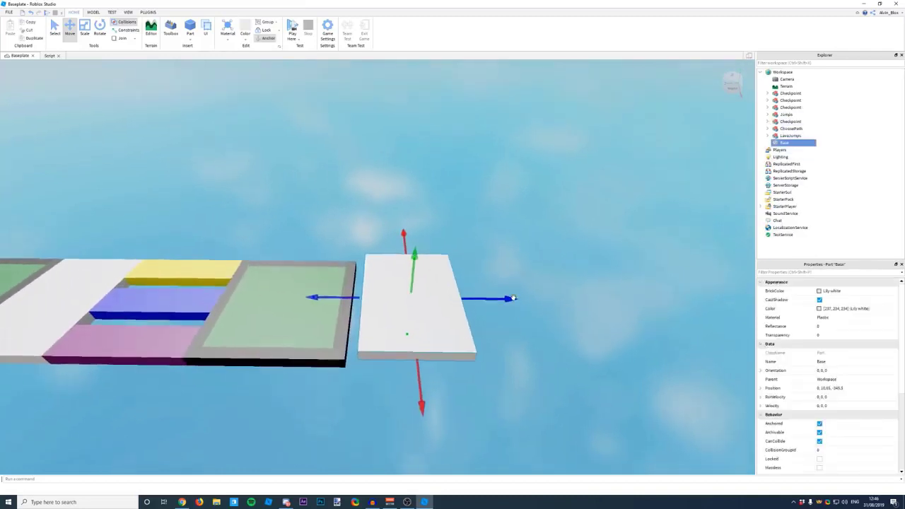
scroll(538, 295, "down", 5)
- Duplicate the black edge bar and place the copy along the green base's right edge
right_click_drag(537, 296, 526, 303)
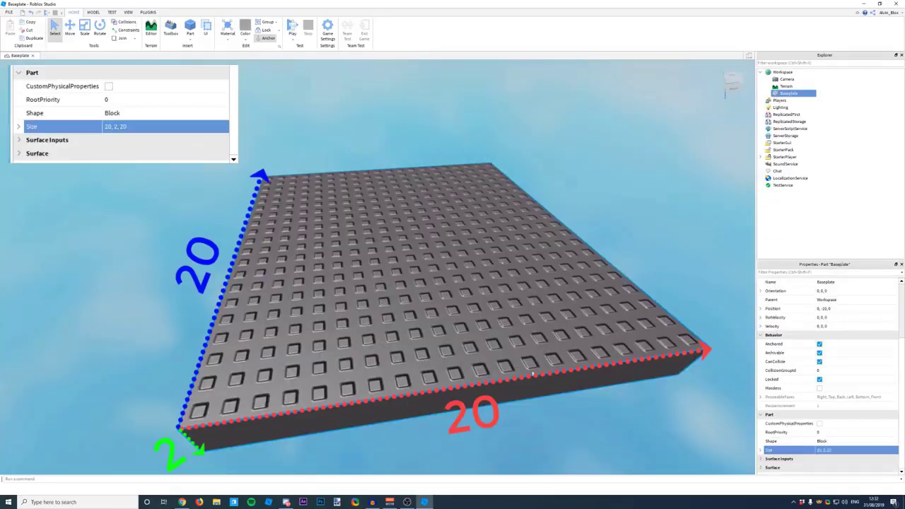
right_click_drag(218, 171, 248, 268)
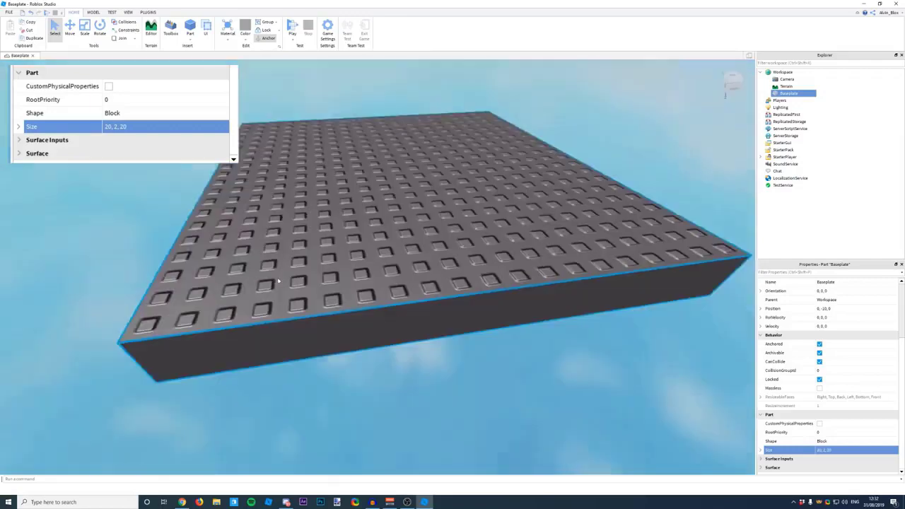
scroll(378, 275, "down", 3)
scroll(378, 274, "up", 3)
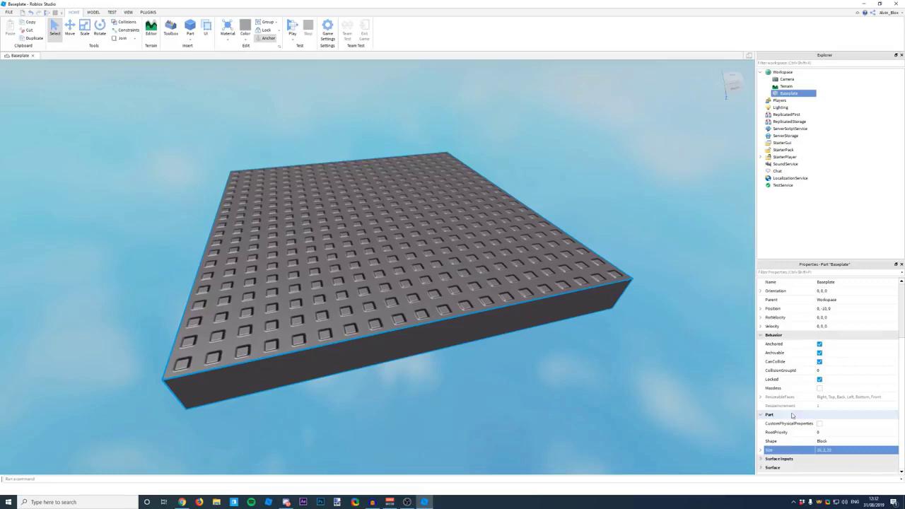
key("ctrl+d")
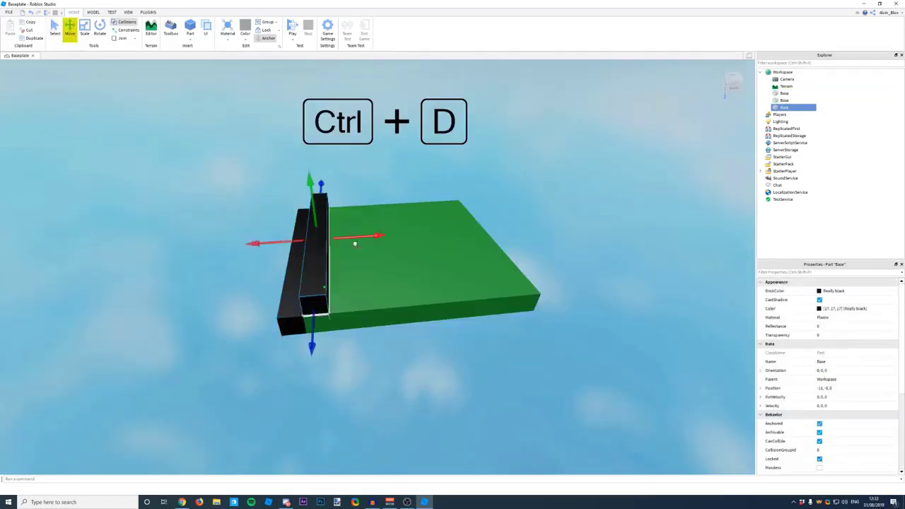
left_click_drag(353, 242, 532, 245)
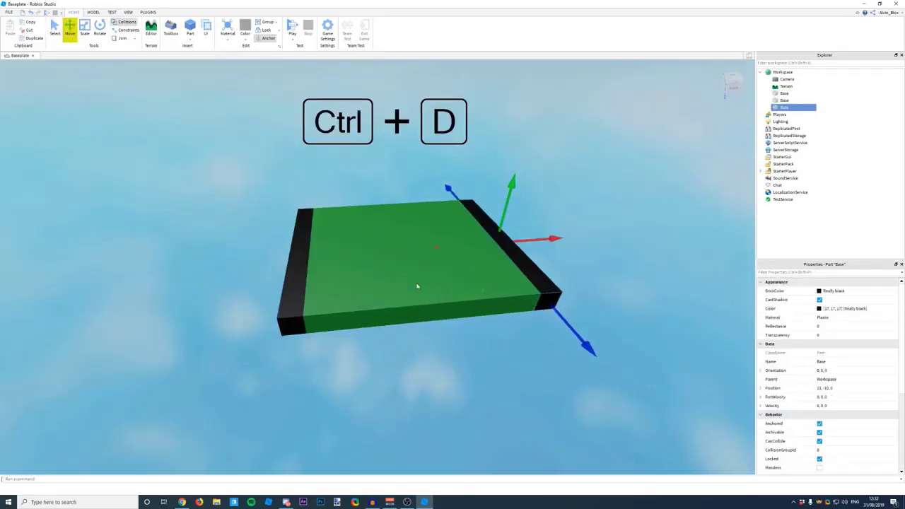
- Duplicate the black edge bar again and move the new bar to the base's middle
right_click_drag(417, 287, 422, 273)
key("ctrl+d")
left_click_drag(499, 245, 363, 252)
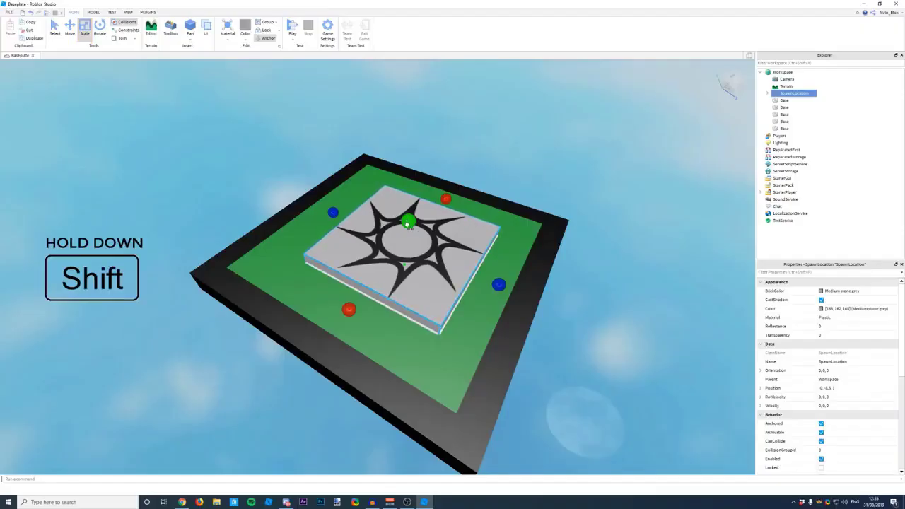
- Bring up the MODEL tab to inspect the Baseplate sized 20, 2, 20
scroll(400, 243, "up", 6)
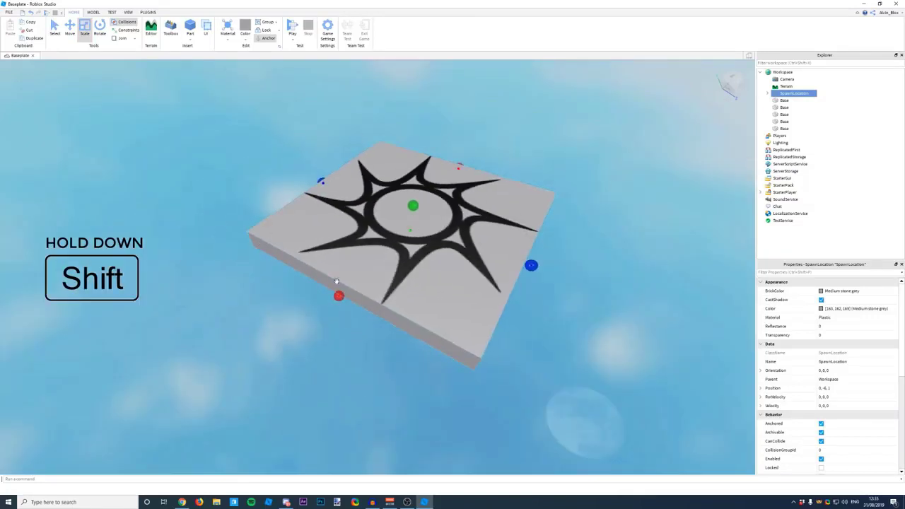
left_click(97, 13)
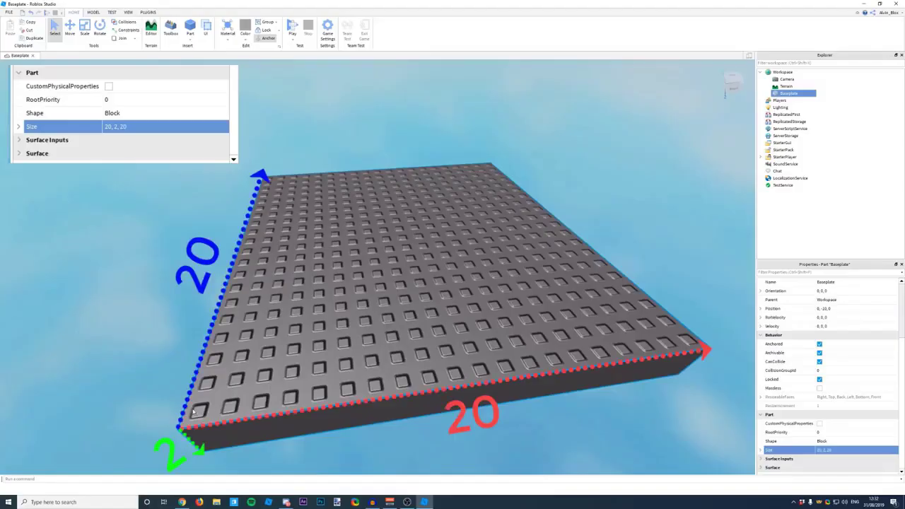
- Orbit the view side-on to see the baseplate's 2-stud thickness
mouse_move(224, 163)
right_mouse_down()
mouse_move(250, 283)
mouse_move(267, 259)
mouse_move(256, 251)
right_mouse_up()
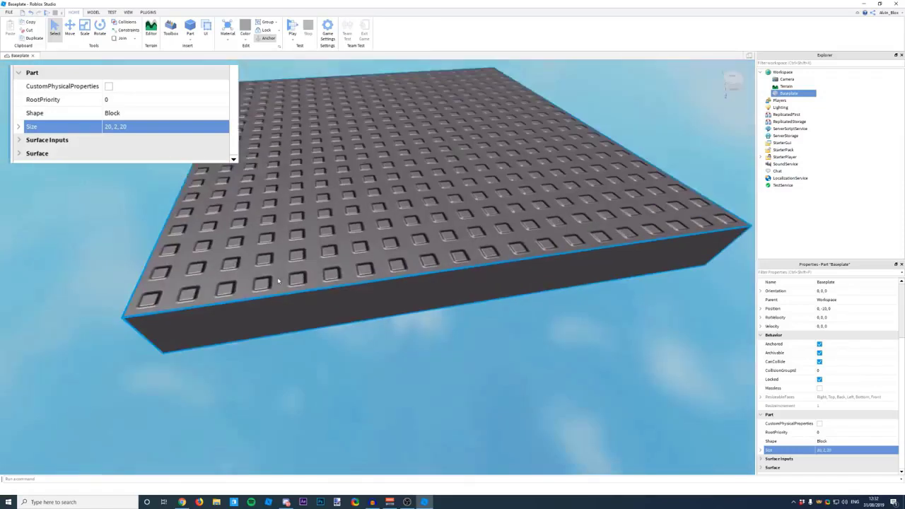
scroll(378, 273, "down", 3)
scroll(378, 273, "up", 2)
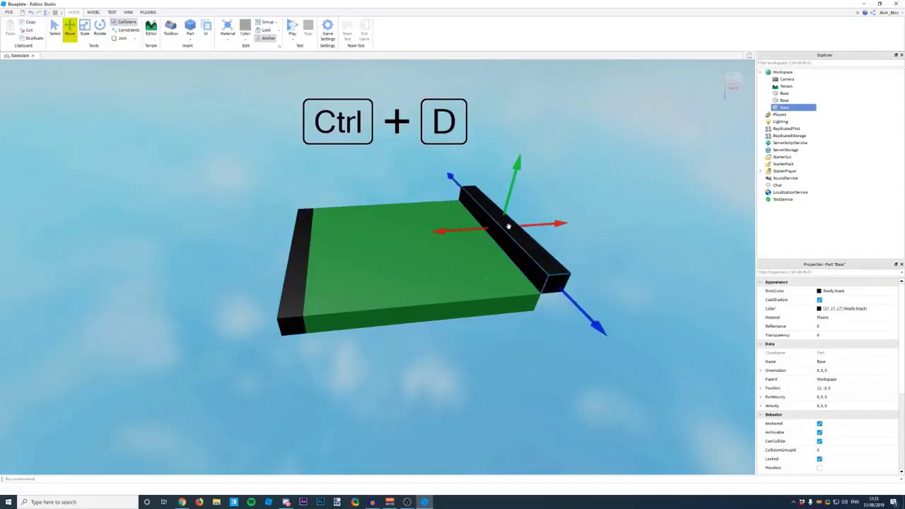
- Duplicate the black edge bar and move the copy to the green plate's centre
scroll(418, 293, "down", 1)
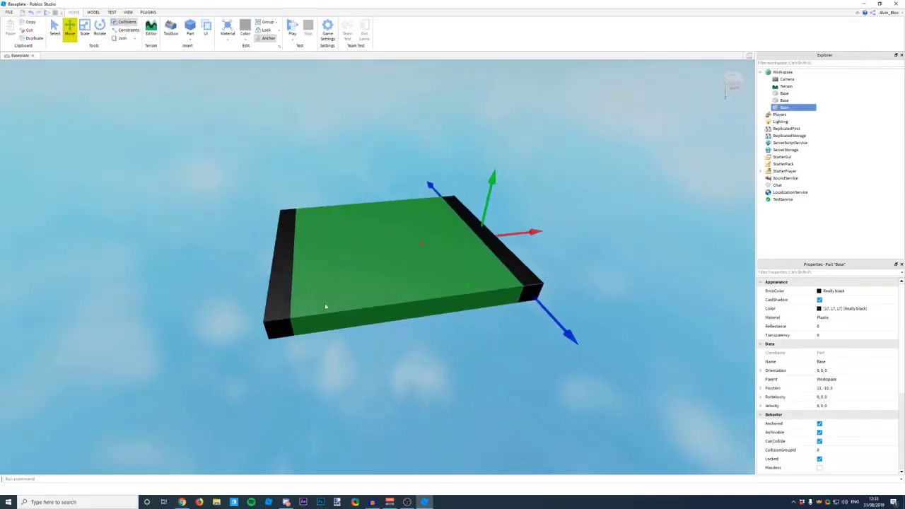
key("ctrl+d")
left_click_drag(501, 249, 366, 252)
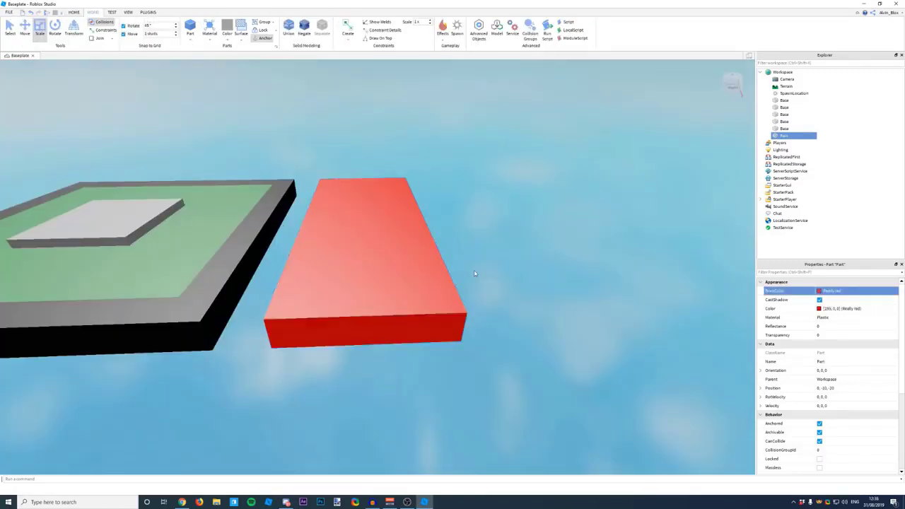
left_click(474, 273)
- Duplicate the red platform and move the copy along the axis to its right
left_click(353, 276)
key("ctrl+d")
scroll(408, 302, "down", 3)
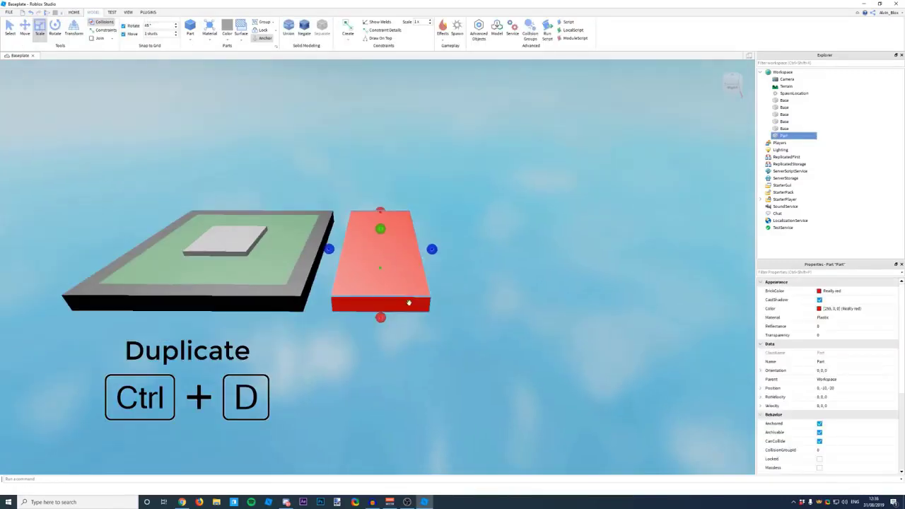
right_click(377, 281)
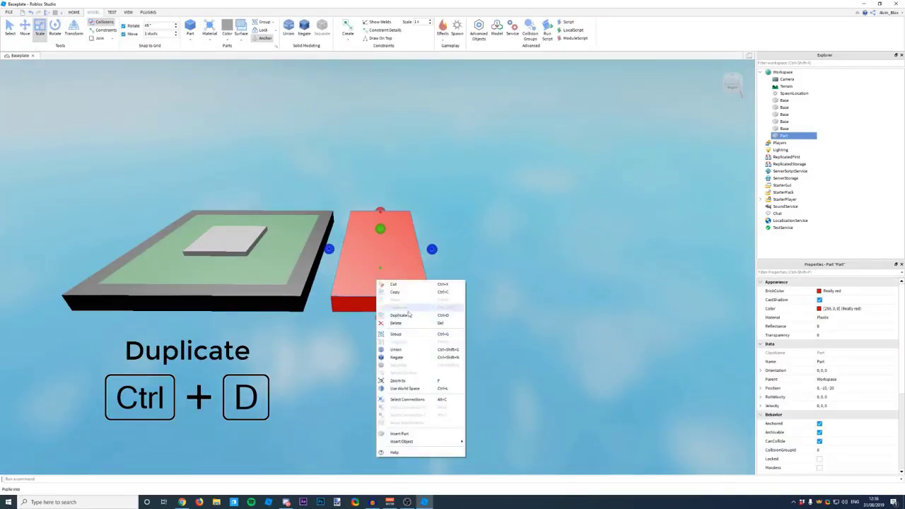
left_click(431, 315)
key("ctrl+2")
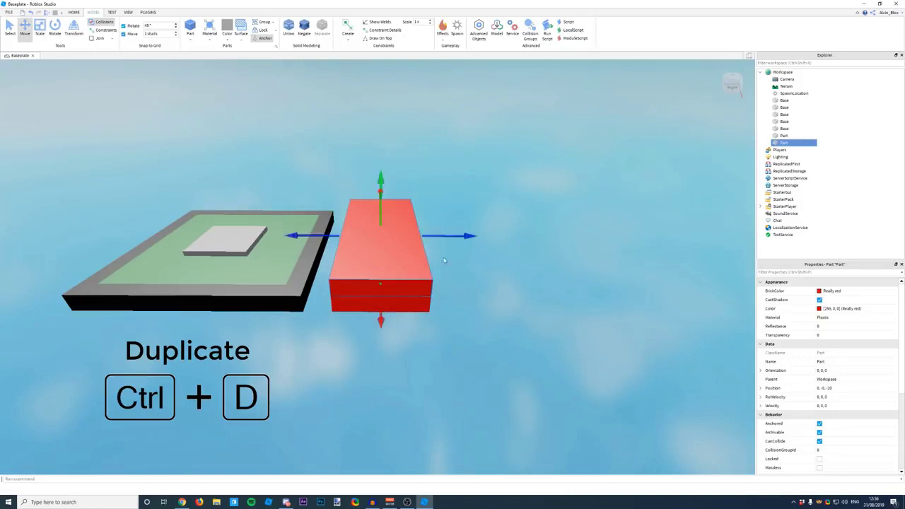
left_click_drag(461, 236, 574, 236)
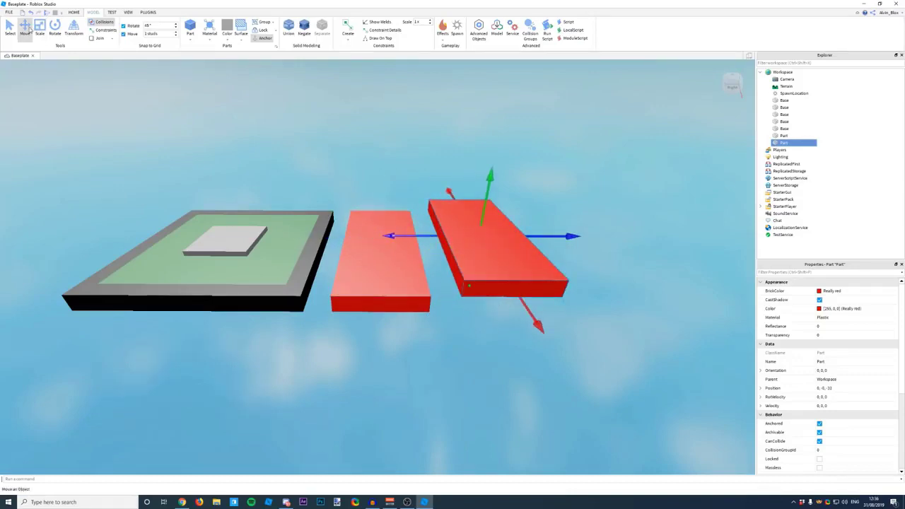
key("d")
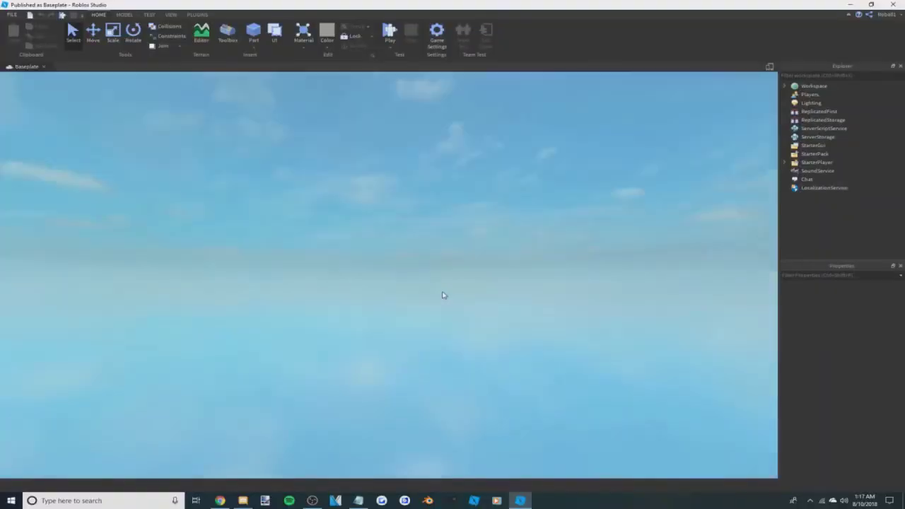
right_click_drag(443, 295, 443, 295)
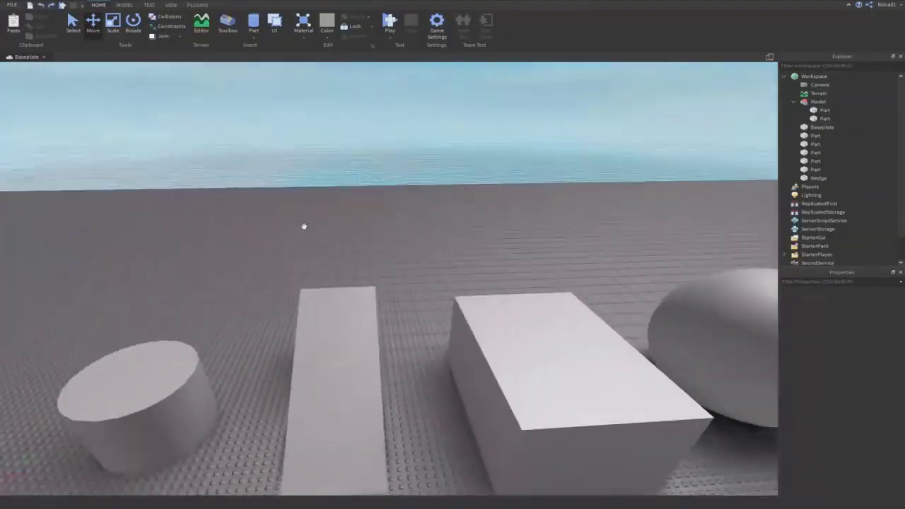
key("w")
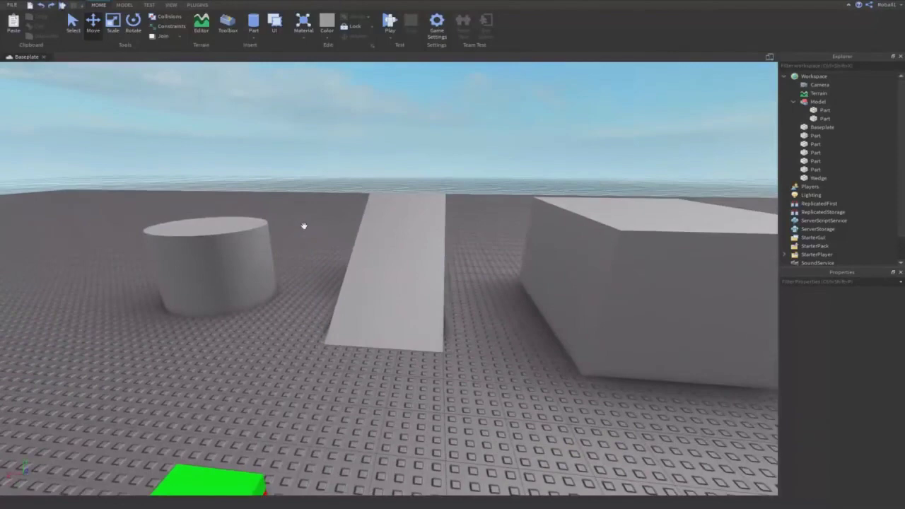
key("e")
left_click(228, 25)
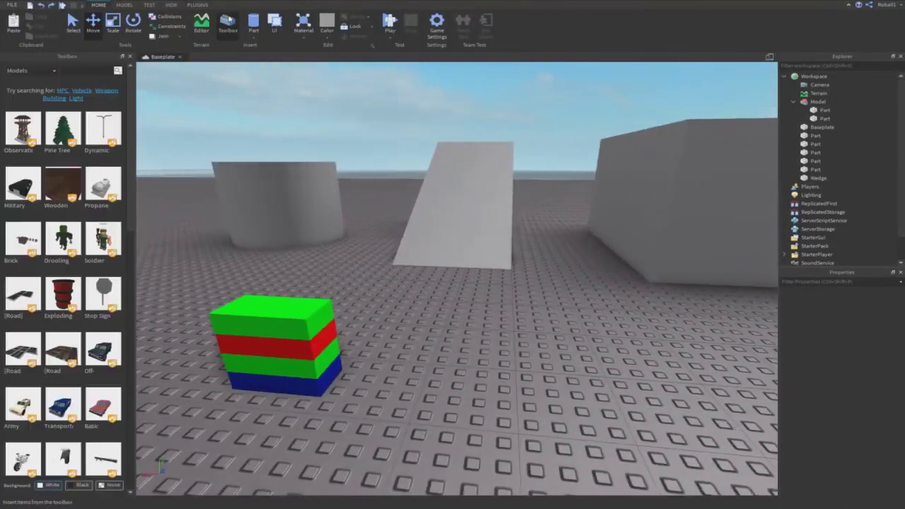
left_click(28, 70)
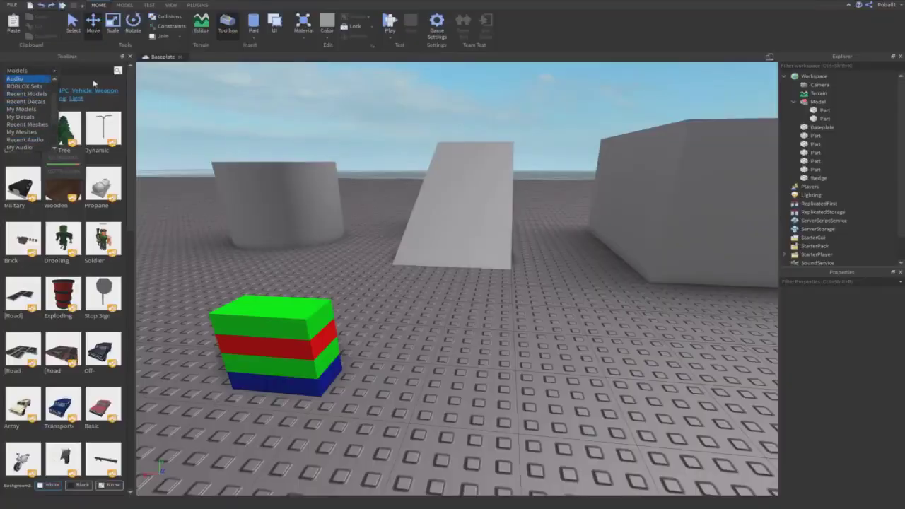
left_click(135, 70)
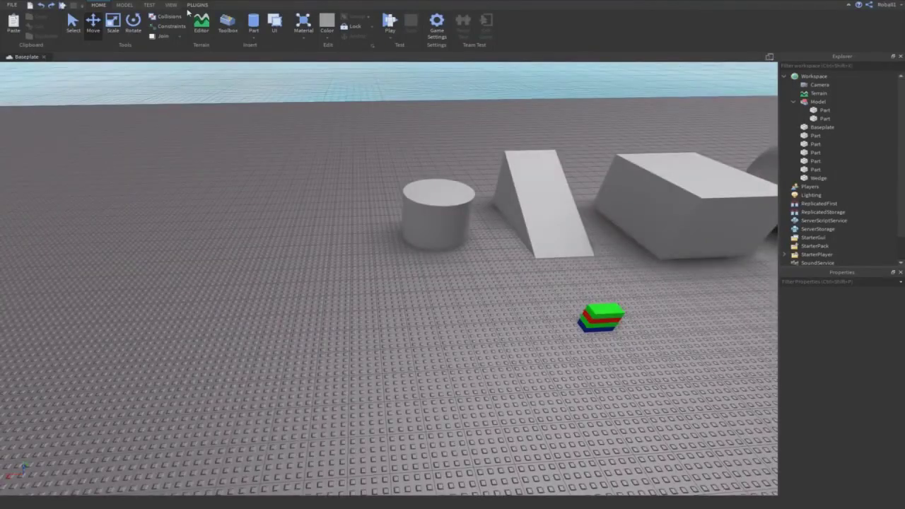
- Show the PLUGINS tab's installed tools, such as Building Tools by F3X, and orbit the scene
left_click(193, 6)
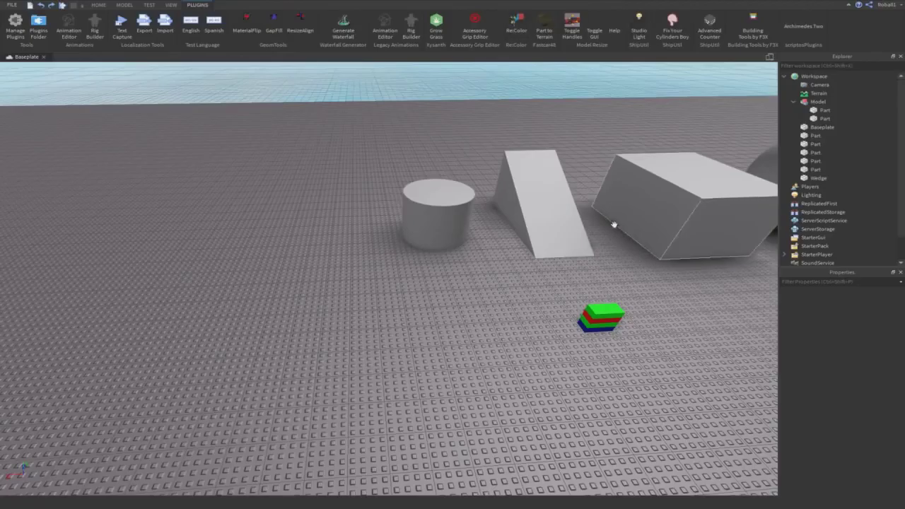
scroll(613, 224, "down", 3)
right_click_drag(606, 226, 598, 186)
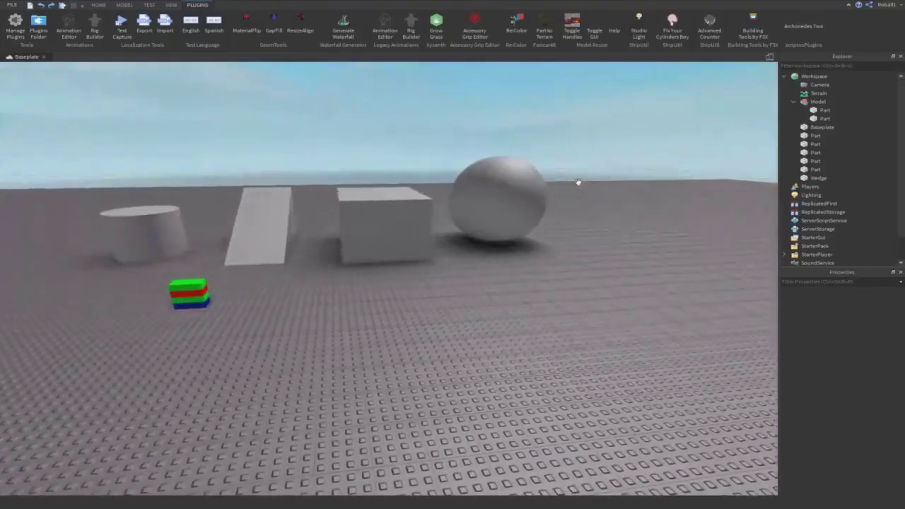
- Fly to the gray box beside the sphere, focus on it, and orbit to a corner
key("d")
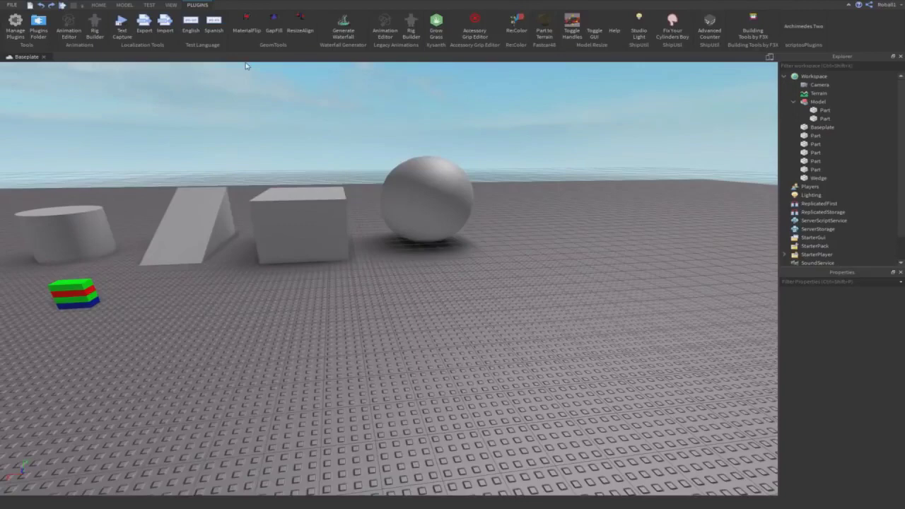
key("w")
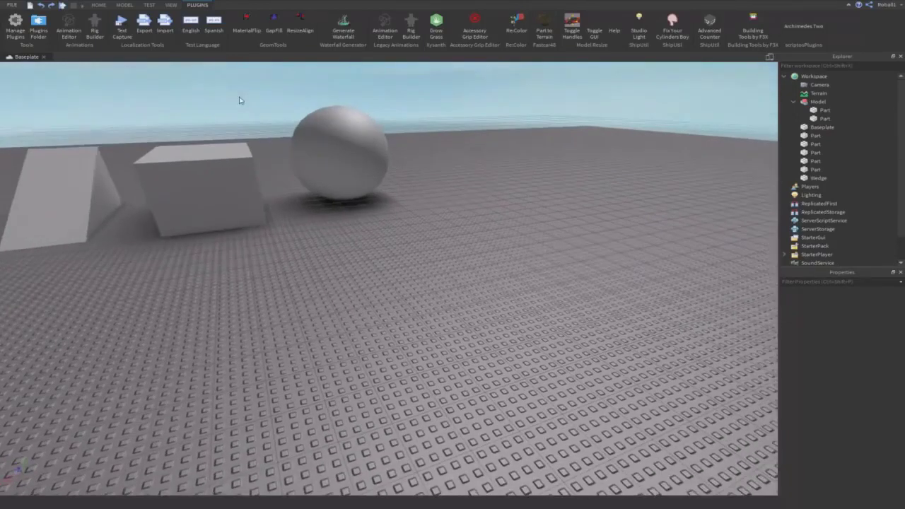
left_click(388, 320)
key("f")
right_click_drag(388, 319, 384, 319)
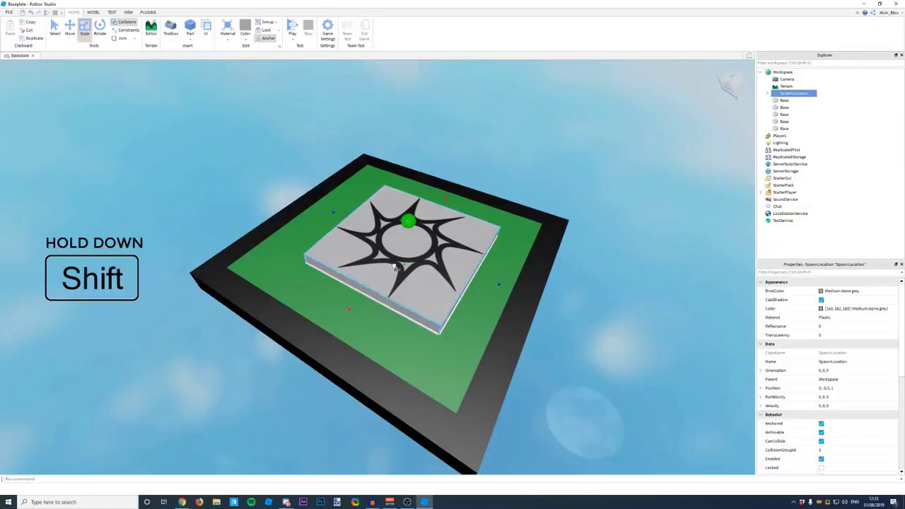
- Scale the SpawnLocation uniformly larger so it covers more of the green base
left_click_drag(394, 267, 414, 233, "shift")
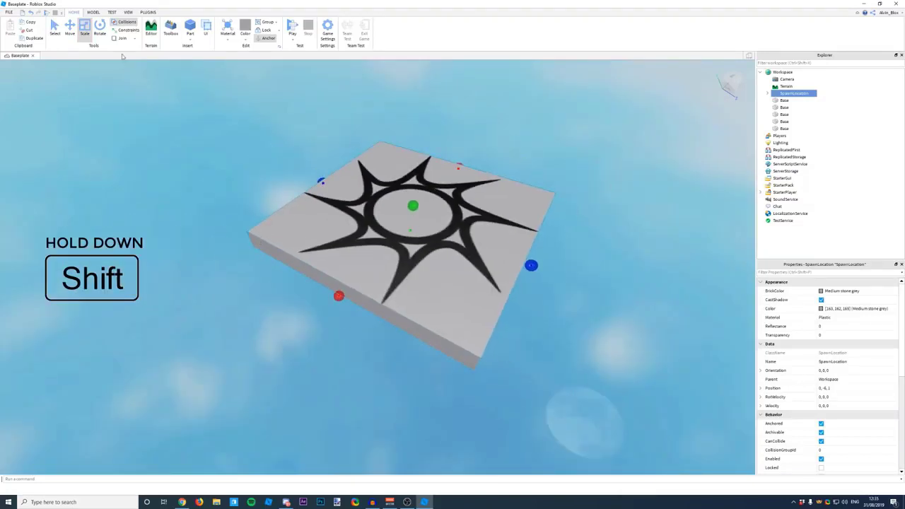
left_click(93, 12)
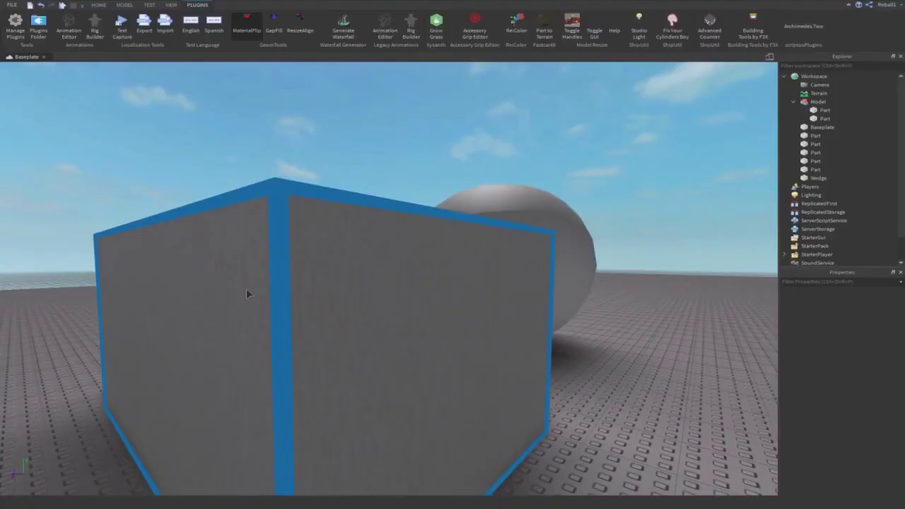
right_click_drag(364, 271, 552, 257)
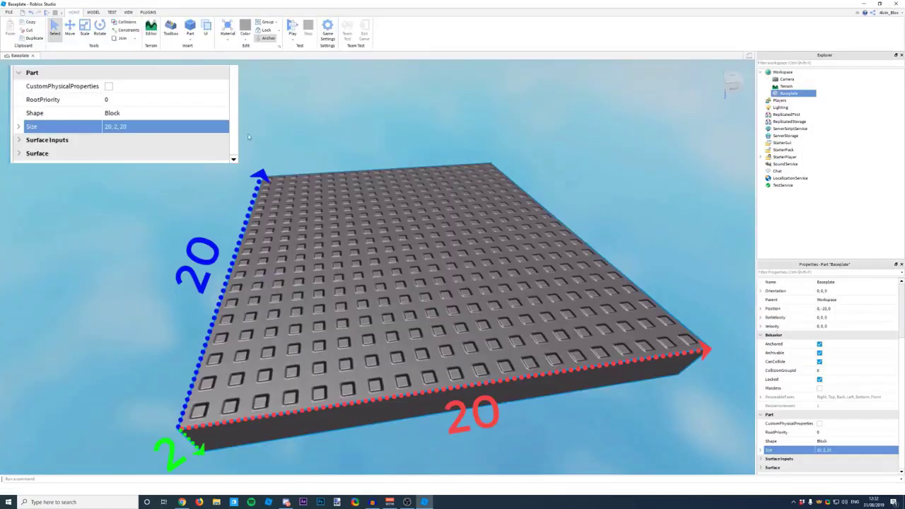
- Move the black bar to lie along the green plate's right edge
right_click_drag(248, 136, 258, 248)
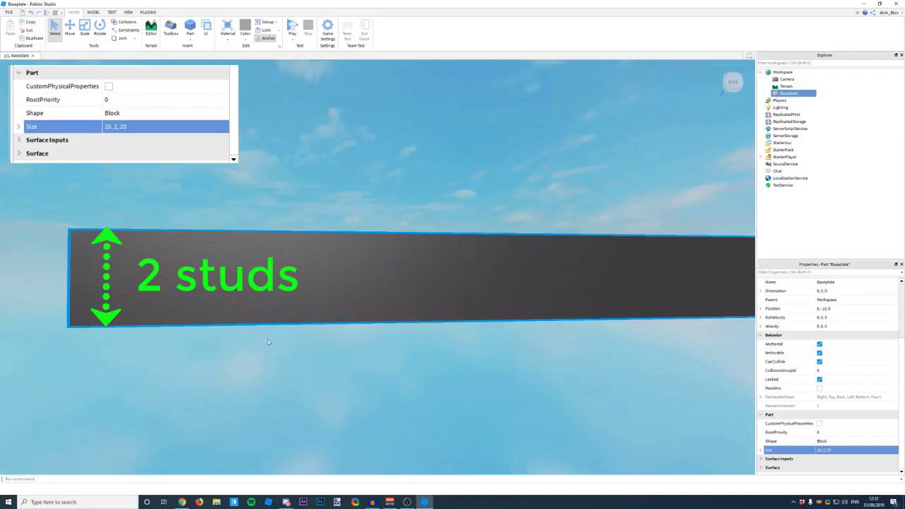
right_click_drag(269, 343, 378, 274)
scroll(277, 281, "down", 5)
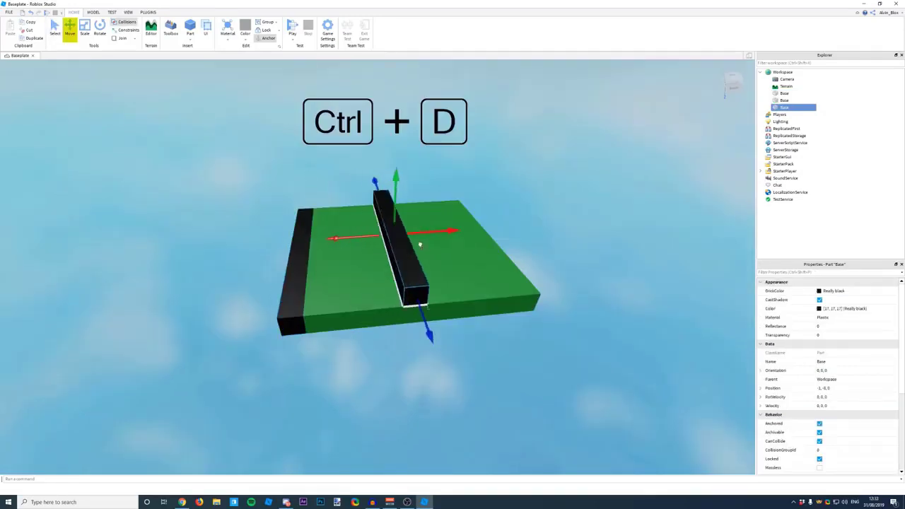
left_click_drag(424, 268, 512, 224)
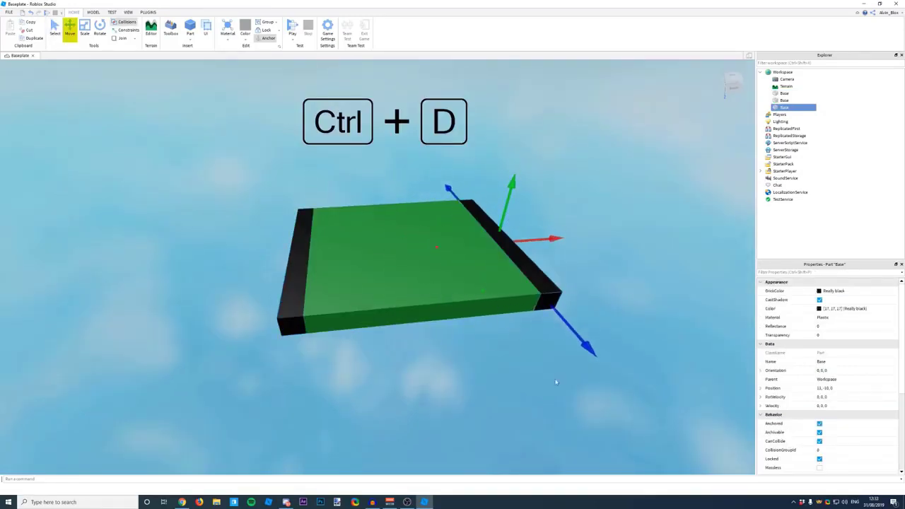
- Duplicate the black bar and place the copy across the plate's middle
key("d")
key("ctrl+d")
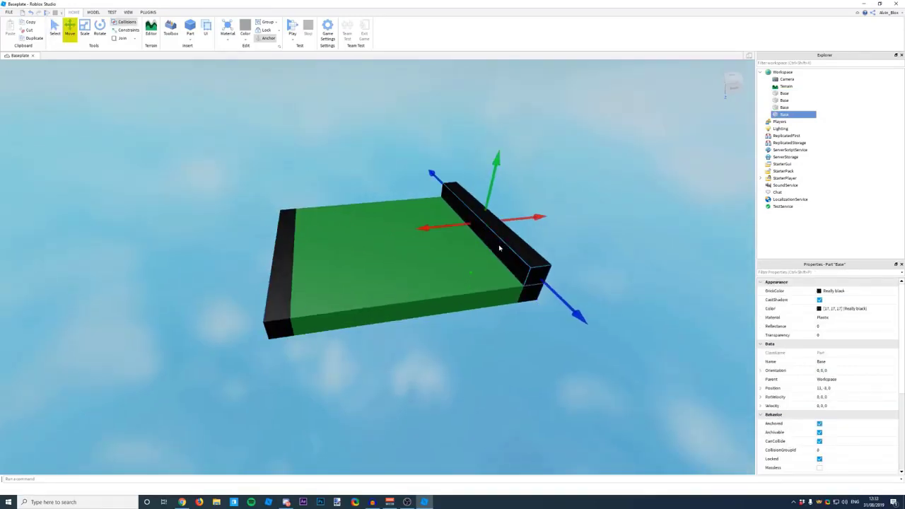
left_click_drag(454, 228, 375, 248)
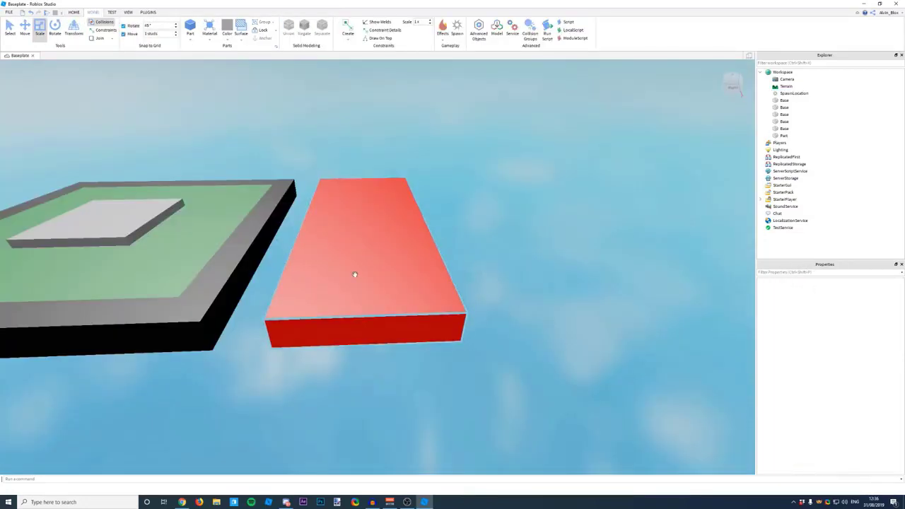
- Duplicate the red platform and shift the copy right of the original with the Move handle
left_click(355, 275)
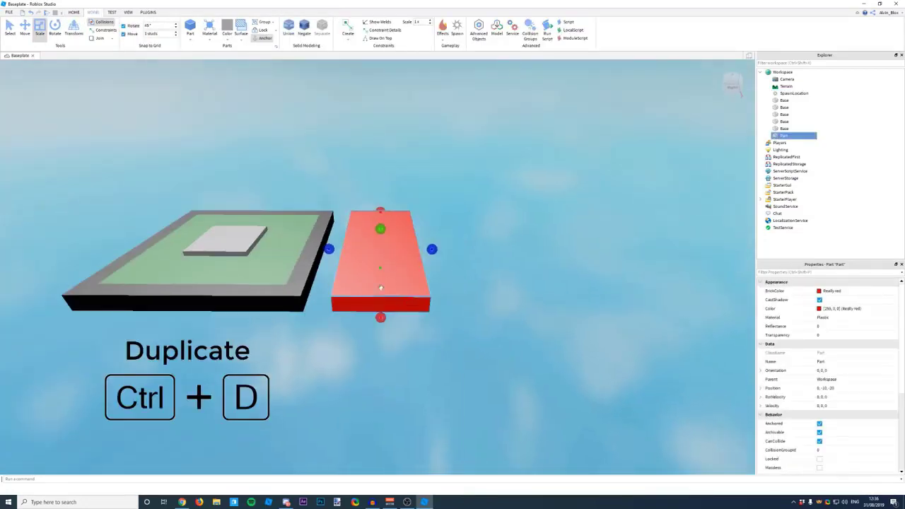
right_click(376, 281)
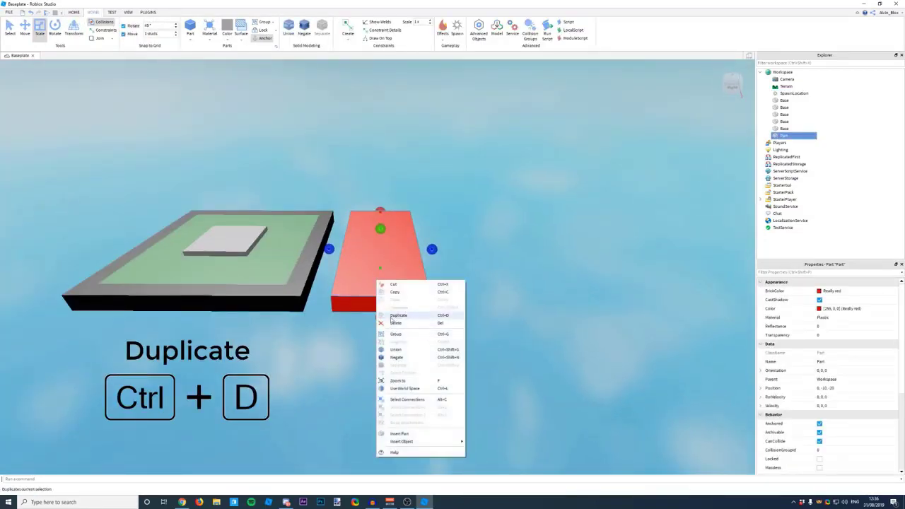
left_click(429, 315)
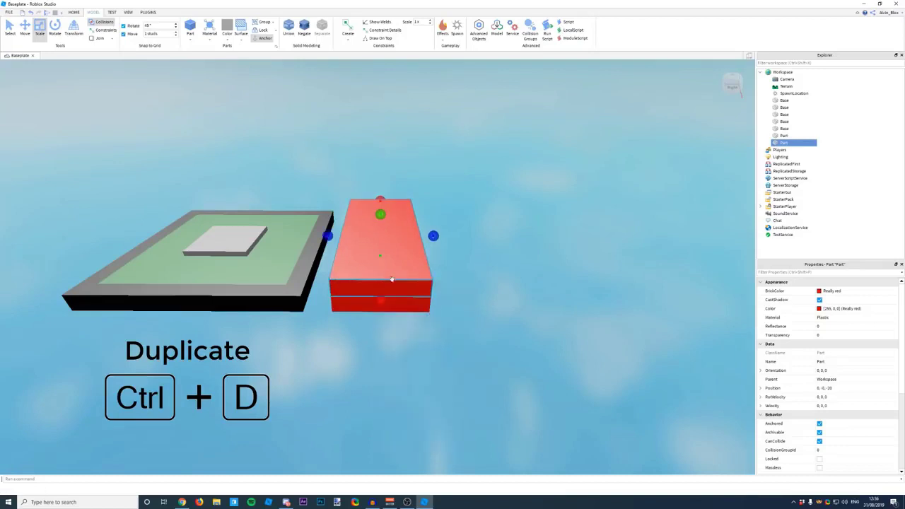
left_click_drag(443, 242, 562, 240)
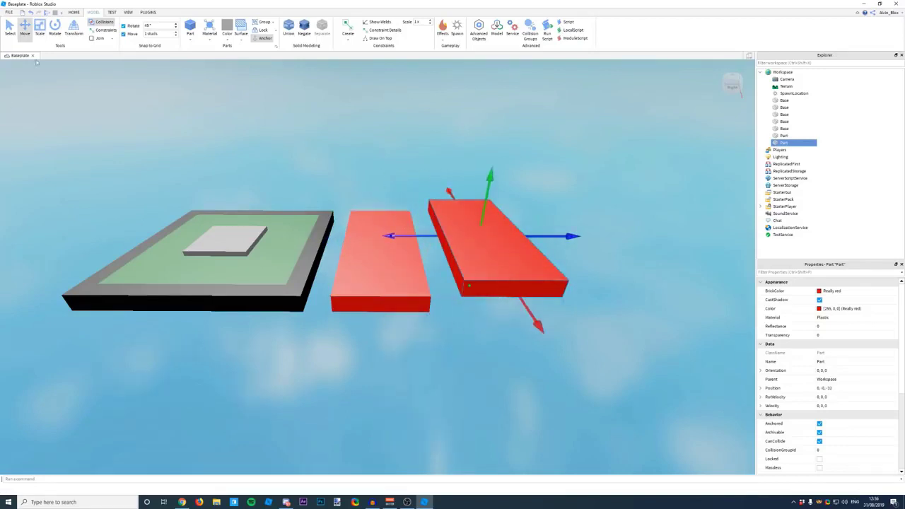
right_click_drag(299, 257, 299, 257)
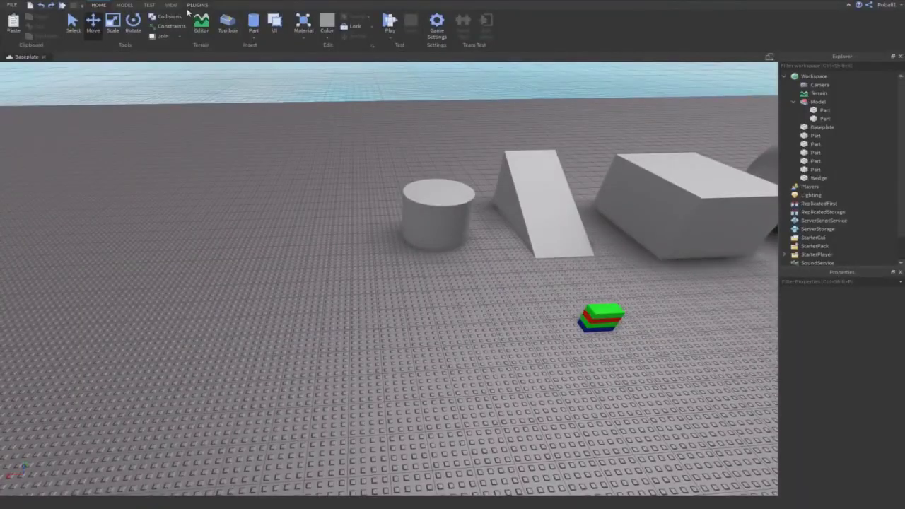
- Show the PLUGINS ribbon tab with its installed plugin buttons
left_click(194, 6)
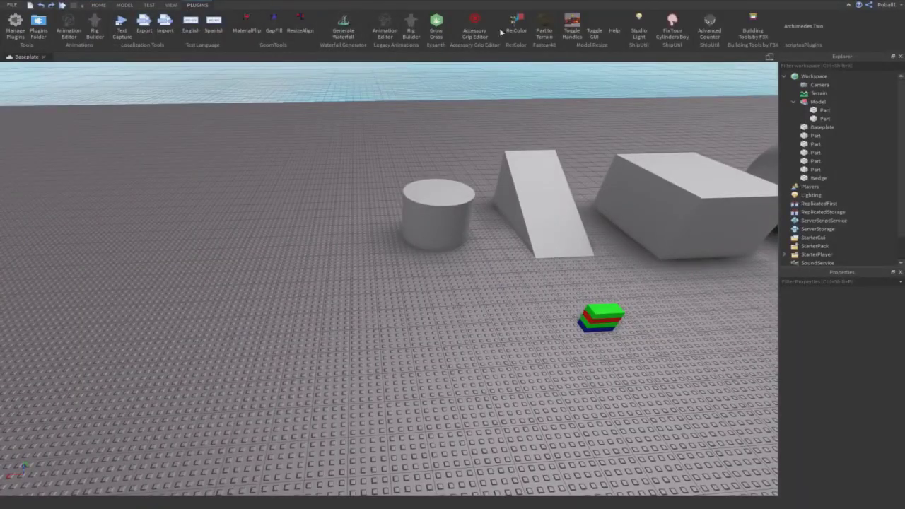
key("d")
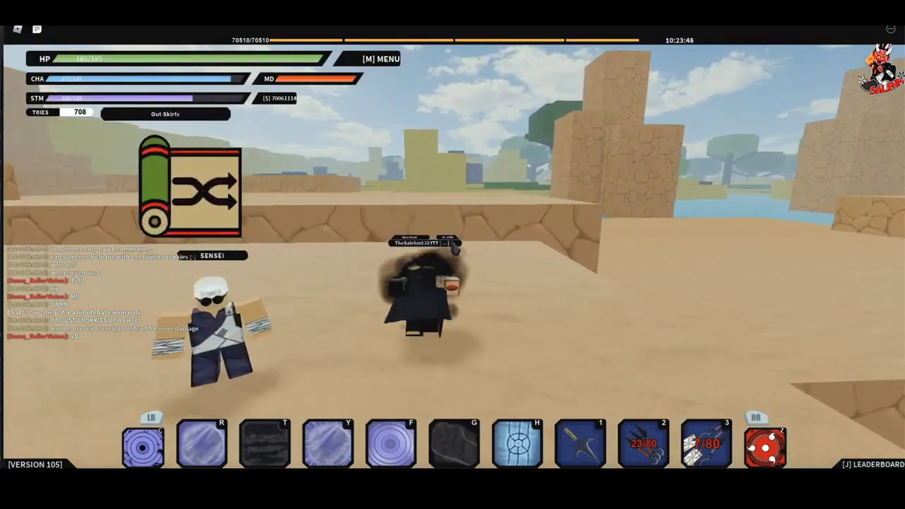
- Run the character across the sand, dash along the stone wall and climb it
key("w")
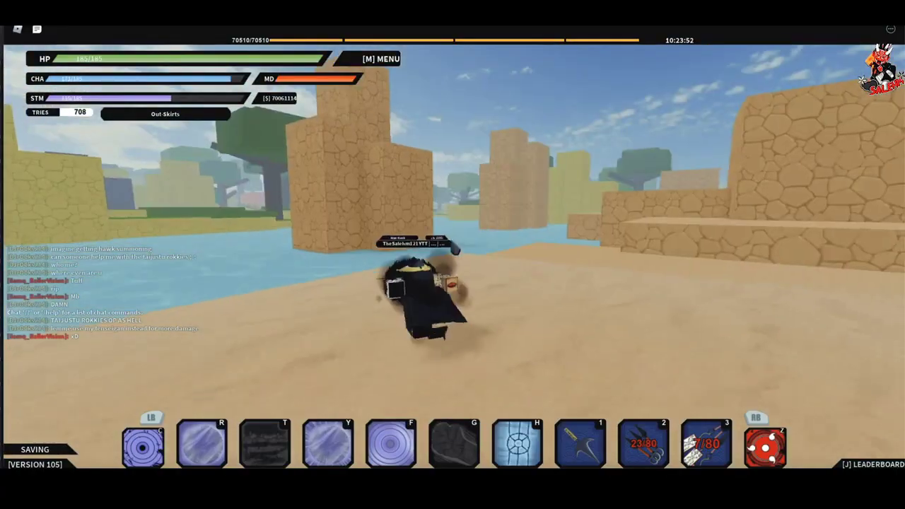
key("w")
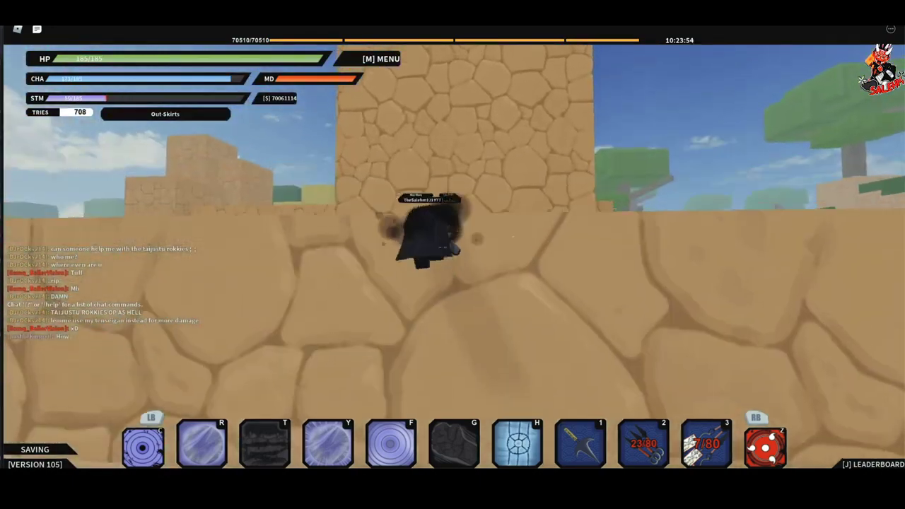
key("q")
key("w")
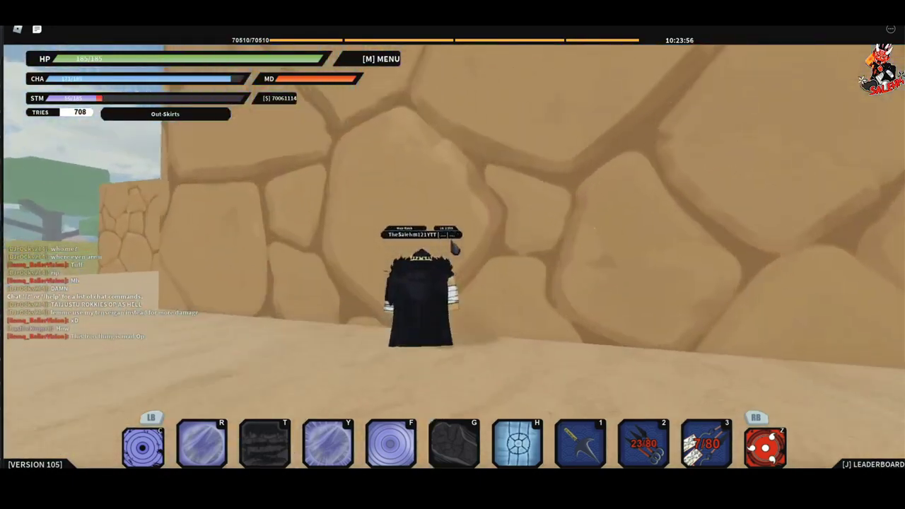
key("w")
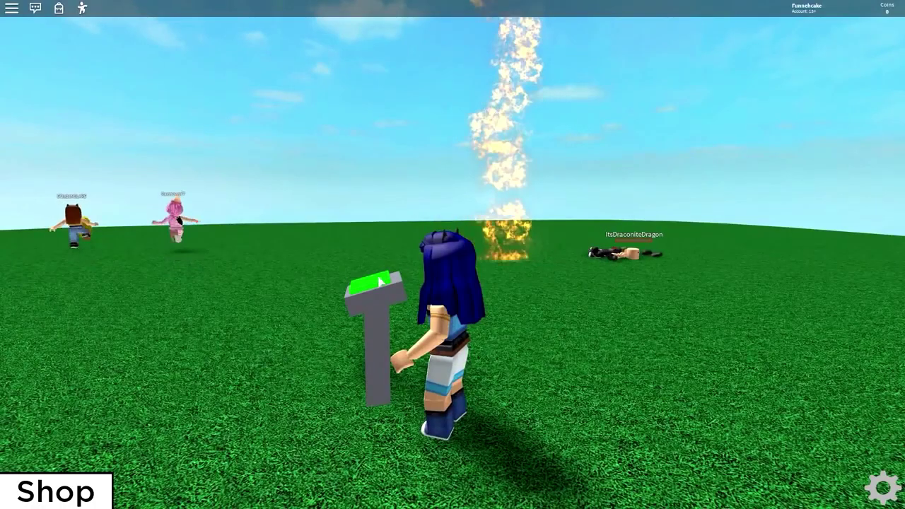
- Walk the avatar left around the green-topped button post
key("a")
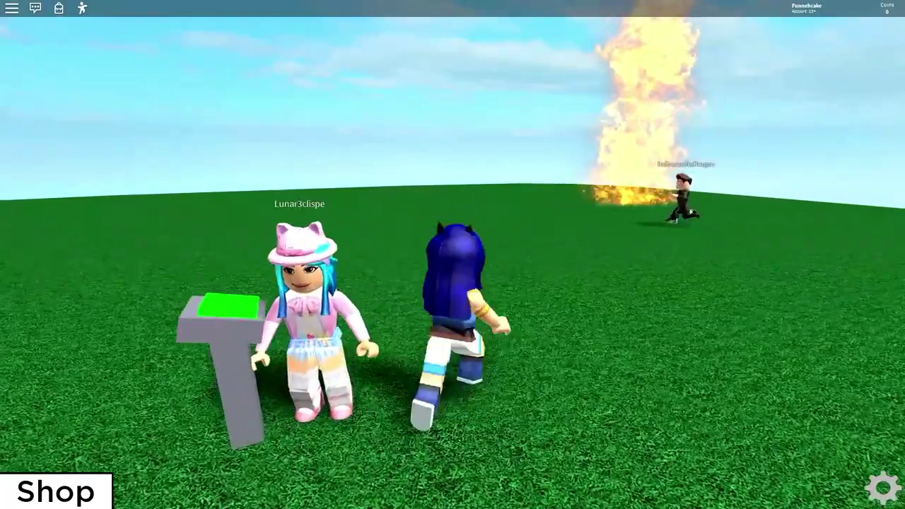
- Run the avatar back and forth through the dark field to reach the green button
key("period")
key("period")
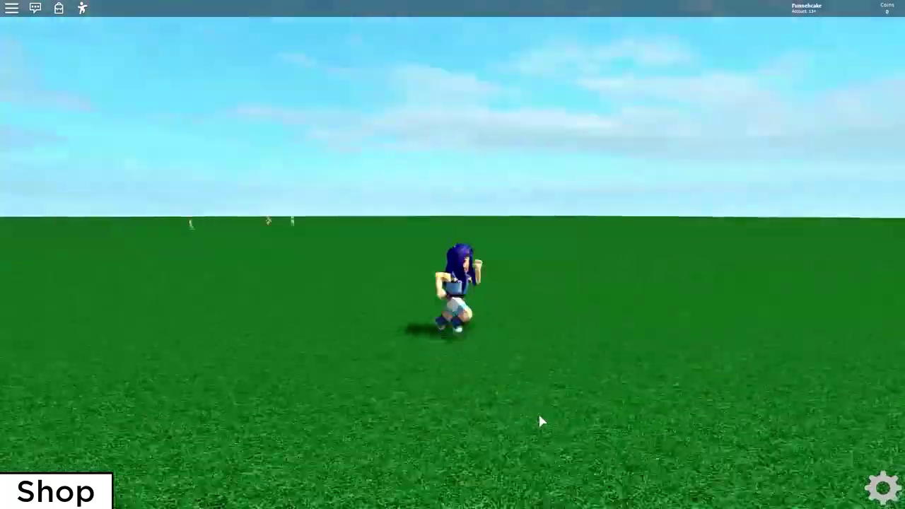
key("w")
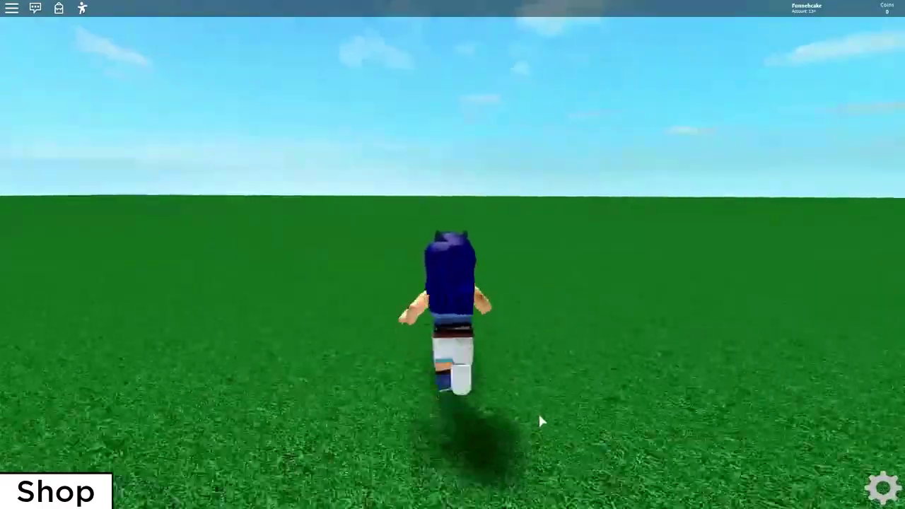
scroll(539, 419, "down", 2)
key("s")
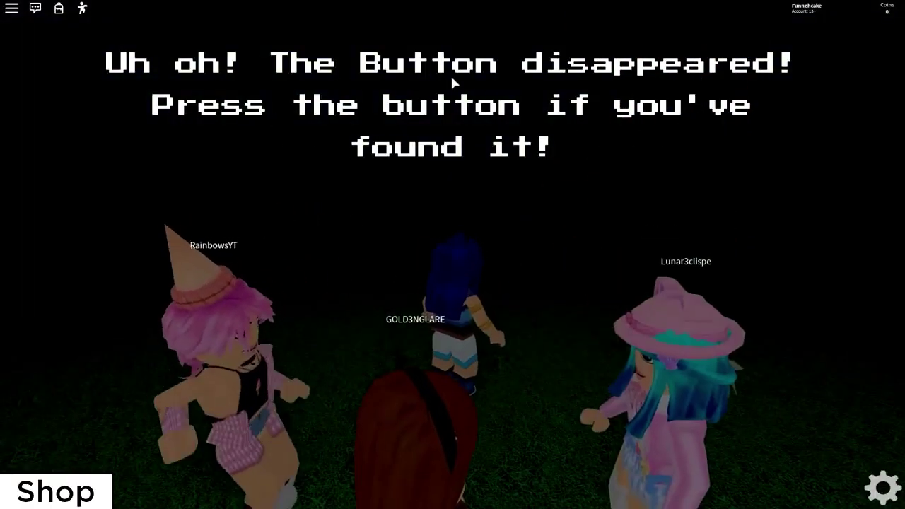
key("w")
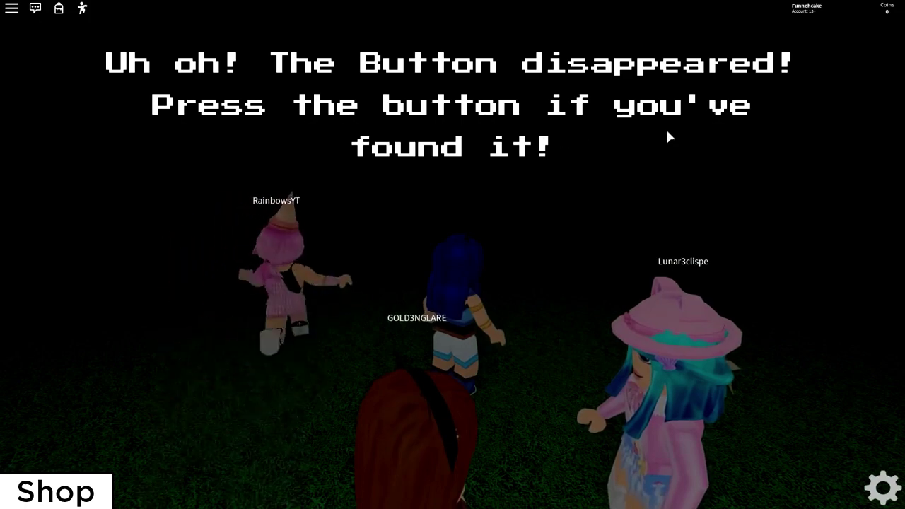
key("w")
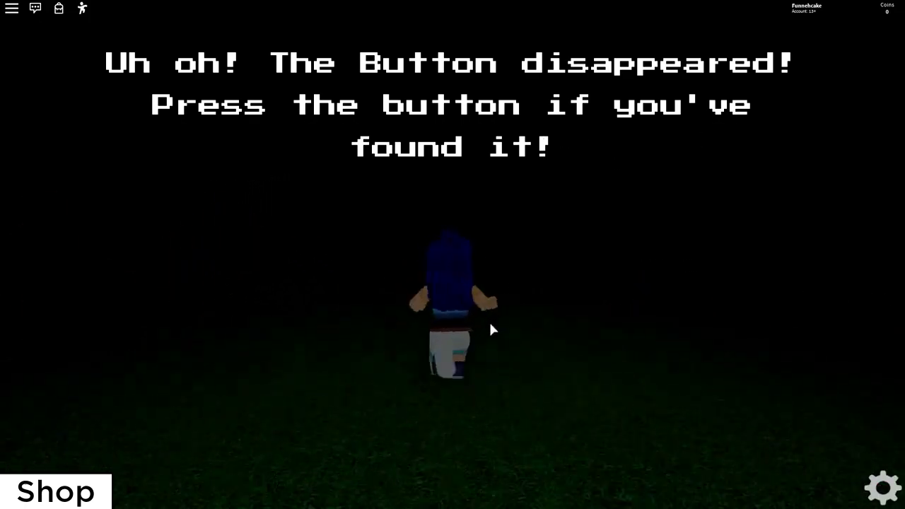
key("w")
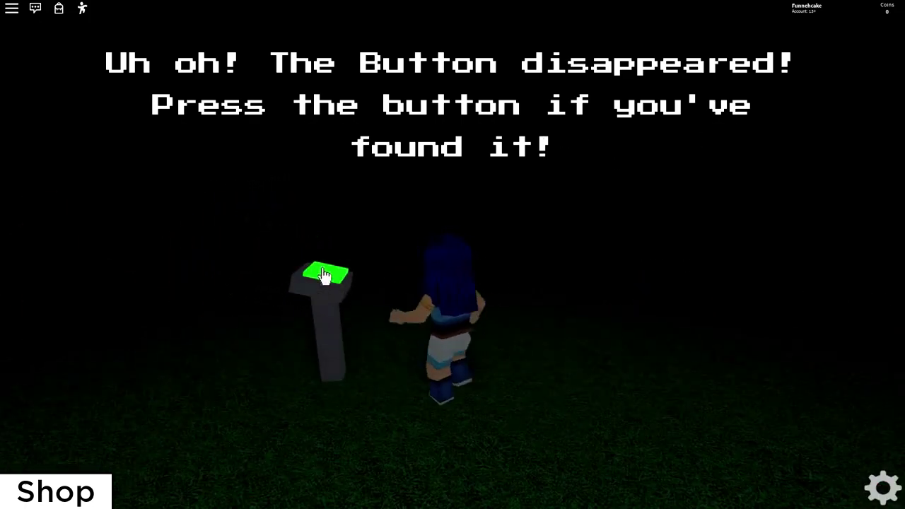
- Press the green button to restore daylight, then move around it and bring up emotes
left_click(323, 275)
key("a")
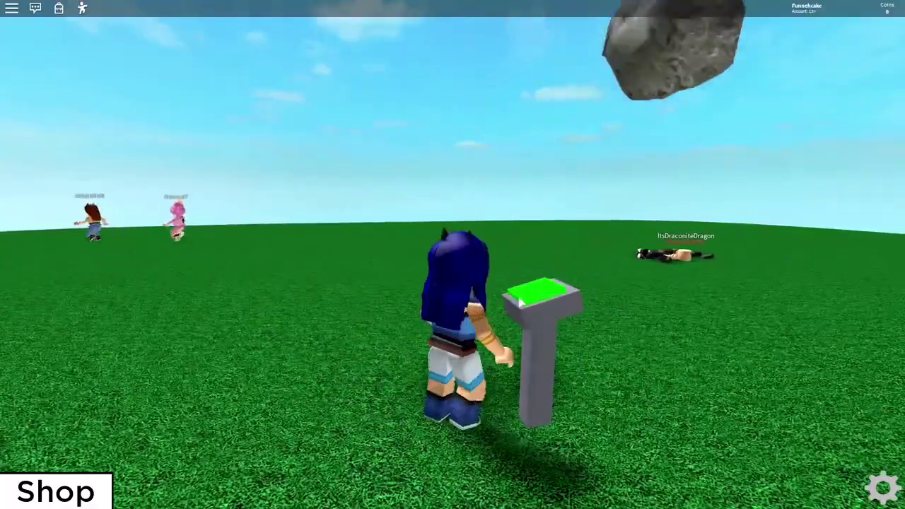
left_click(505, 298)
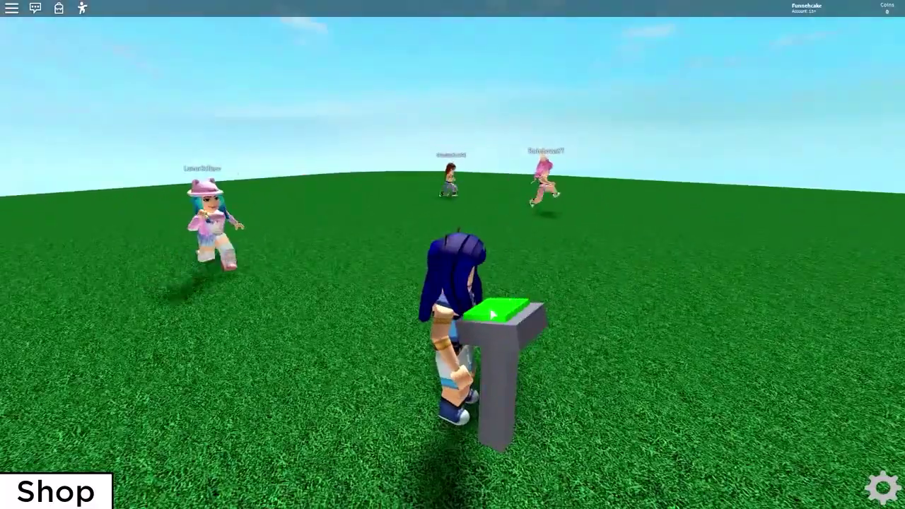
key("s")
key("w")
key("s")
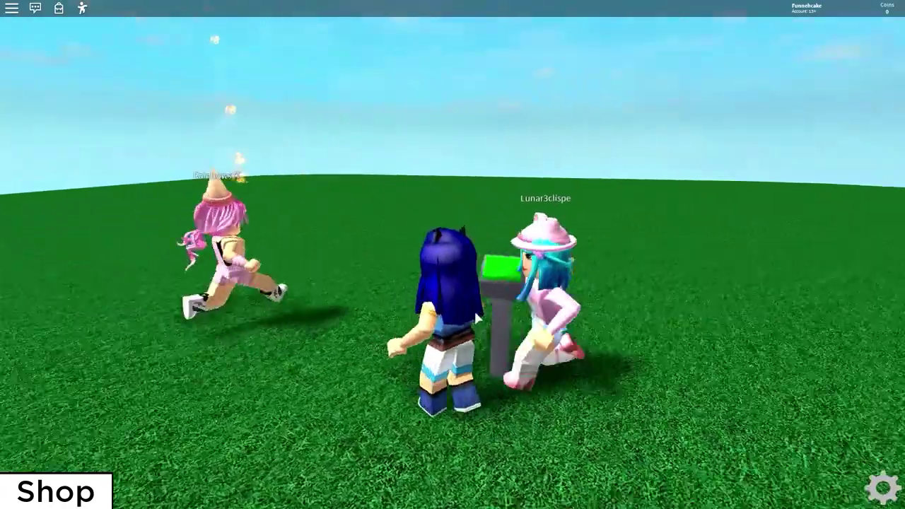
right_click_drag(473, 273, 473, 273)
key("w")
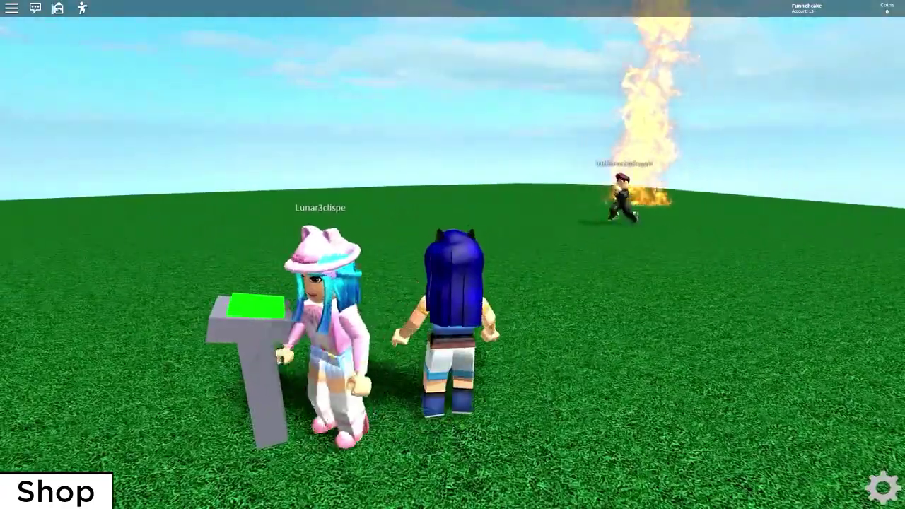
key(".")
key(".")
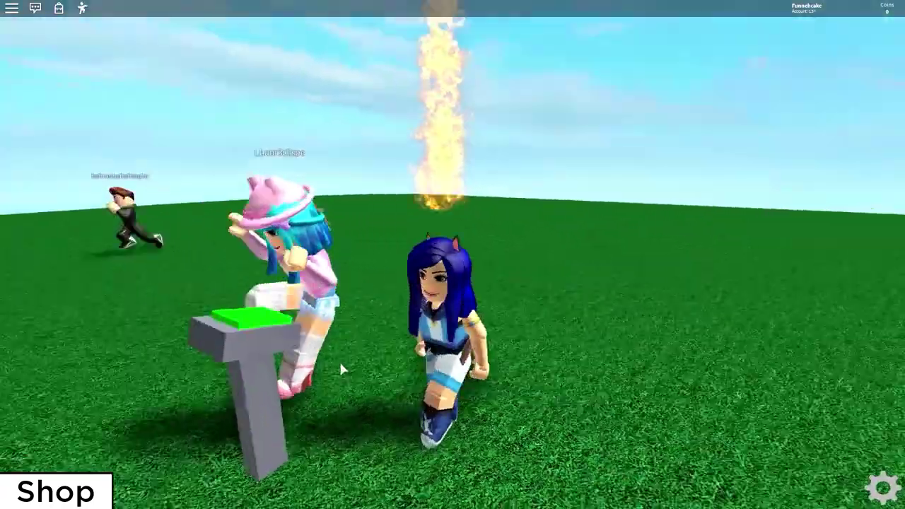